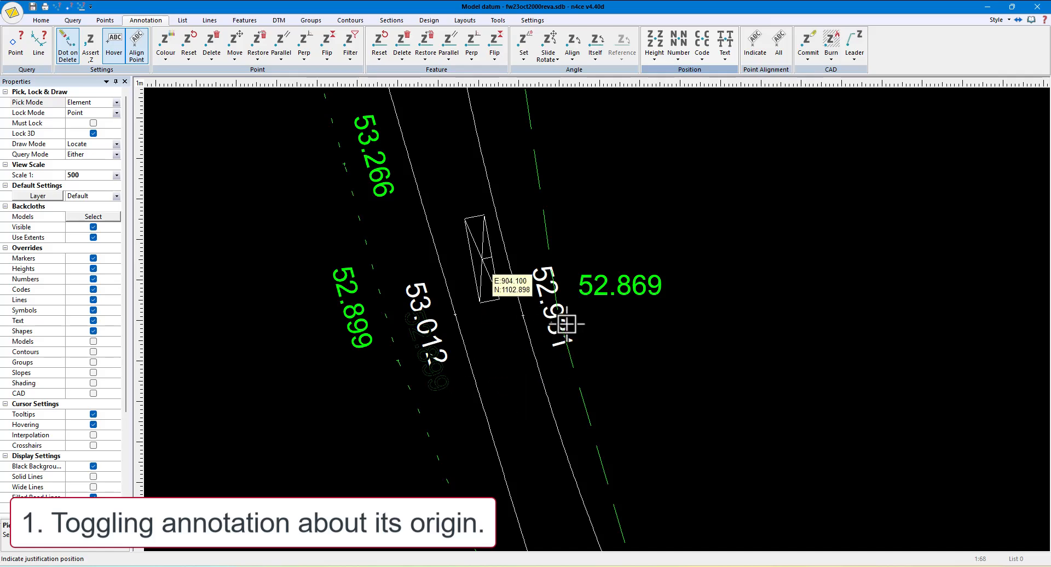
middle_click_drag(593, 351, 599, 356)
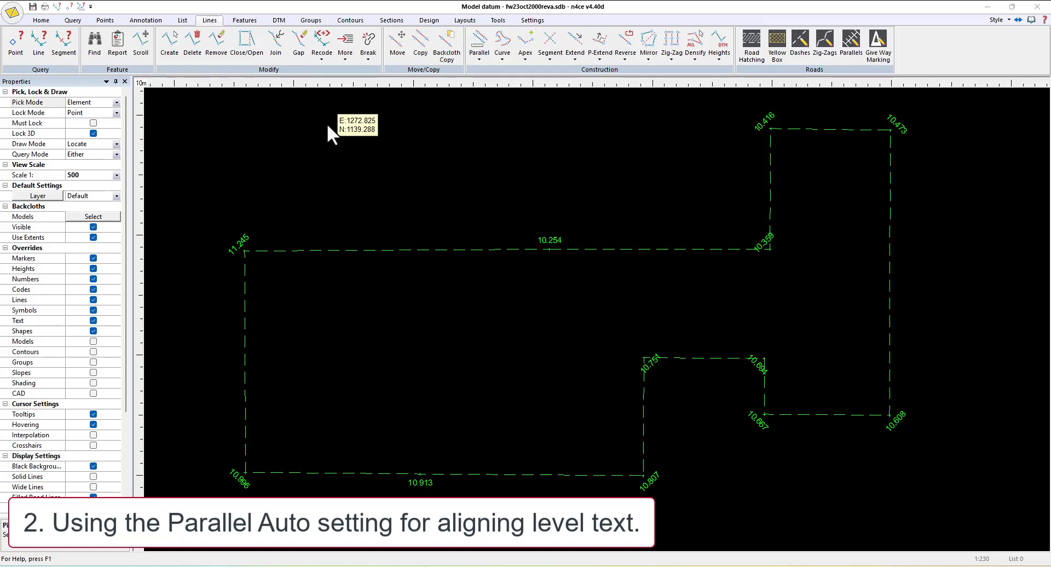
Set the height text alignment of the BB (Bottom of Bank/Batter) code to Parallel Auto, starting from the building outline's upper-left corner point.
left_click(243, 253)
double_click(243, 252)
left_click(347, 225)
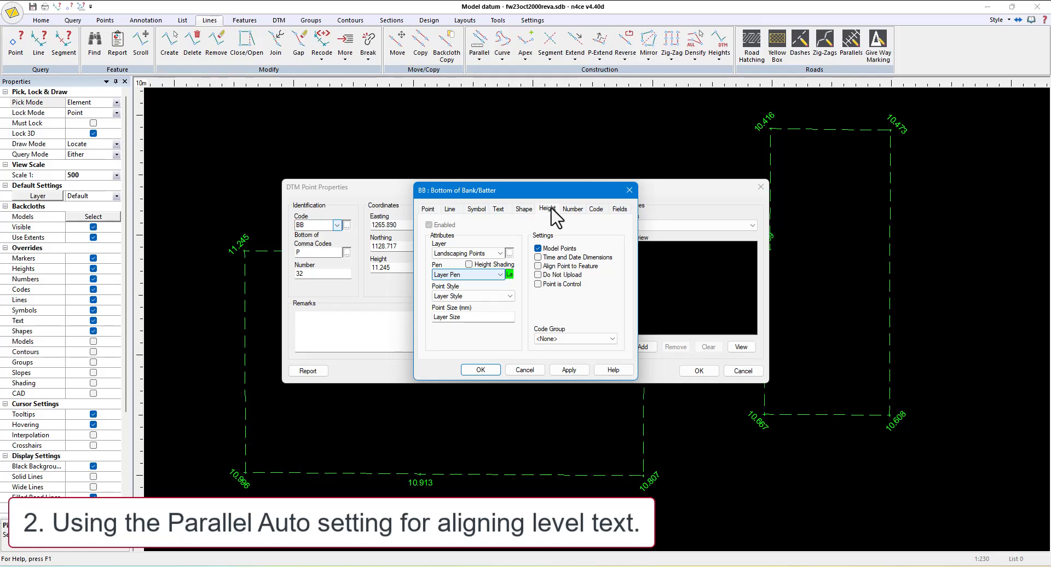
left_click(547, 208)
left_click(566, 274)
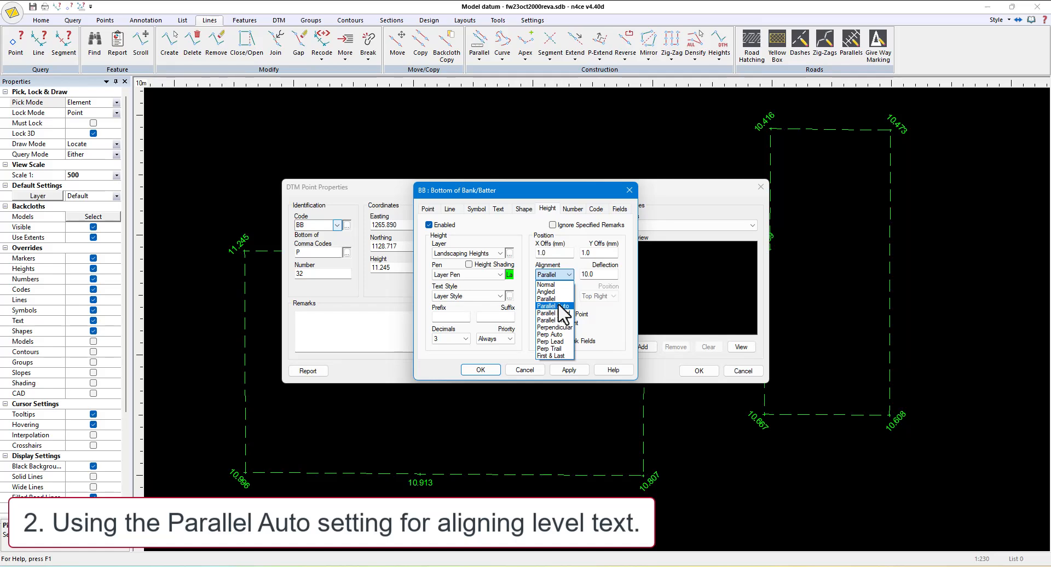
left_click(563, 306)
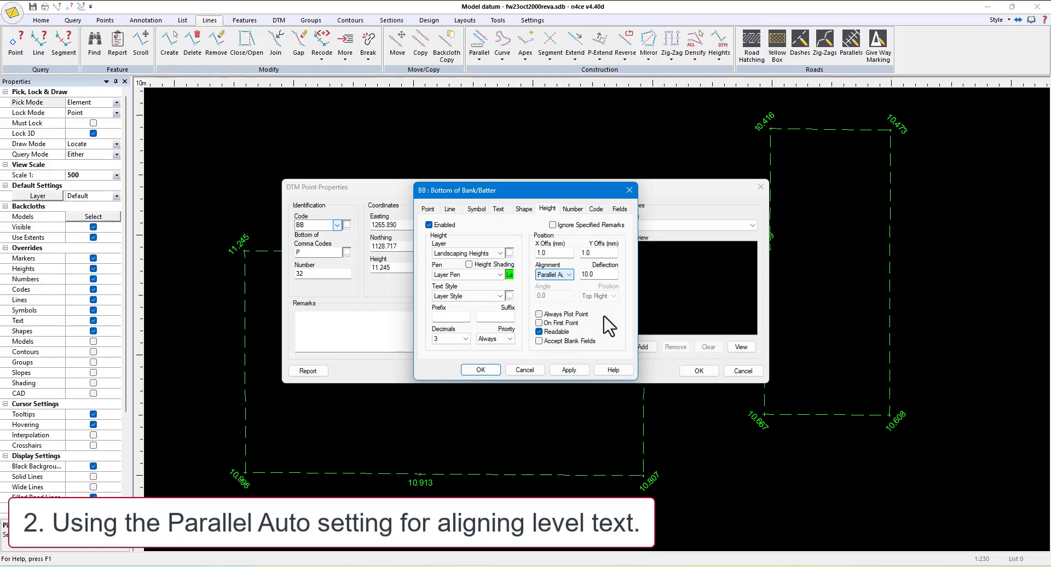
left_click(481, 370)
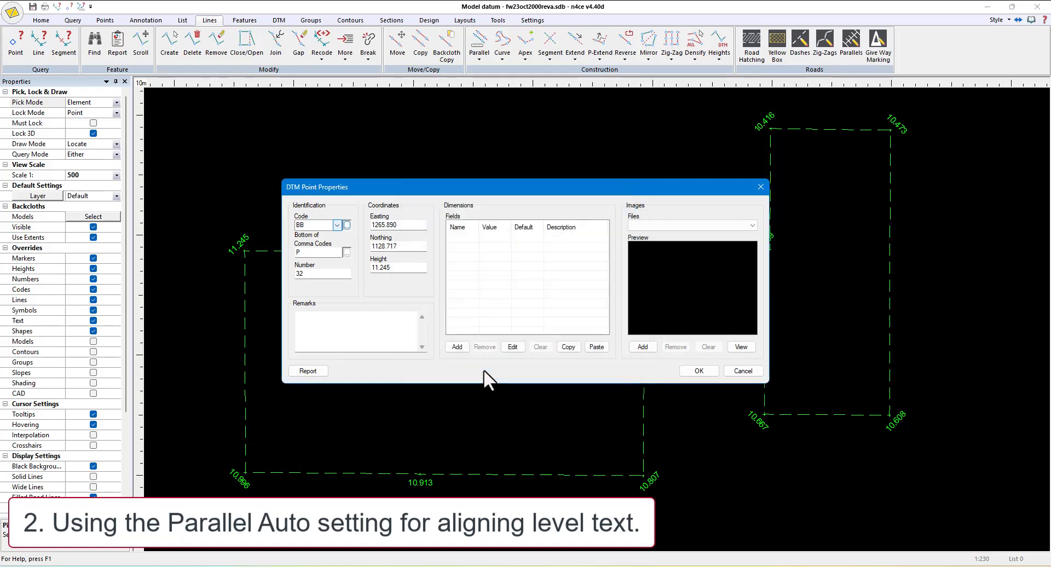
left_click(693, 373)
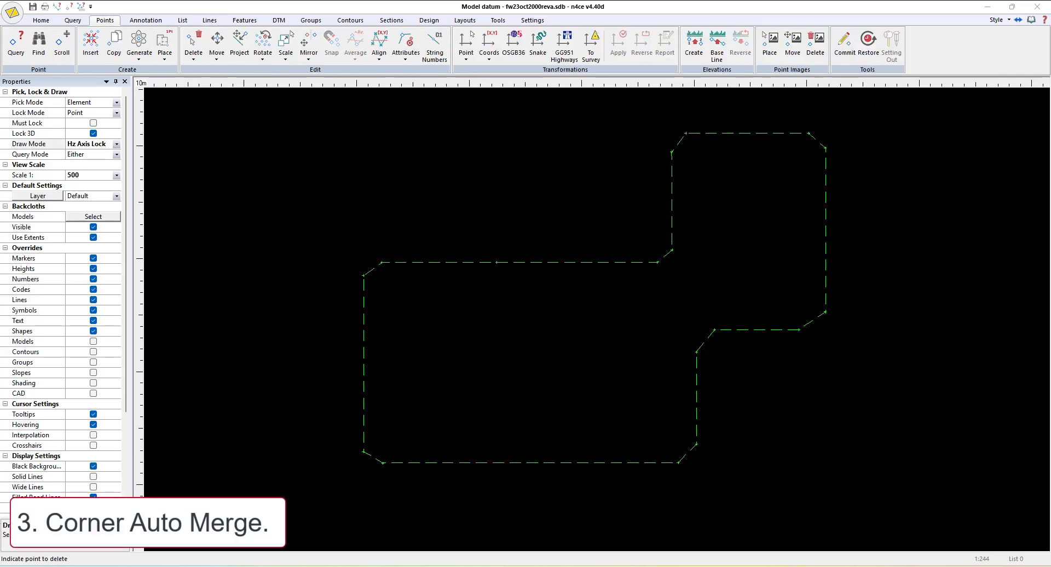
Start a corner Auto Merge of the line segments with the Average height method, a 10.0 angle tolerance and Move on Lengthen.
left_click(209, 20)
left_click(545, 55)
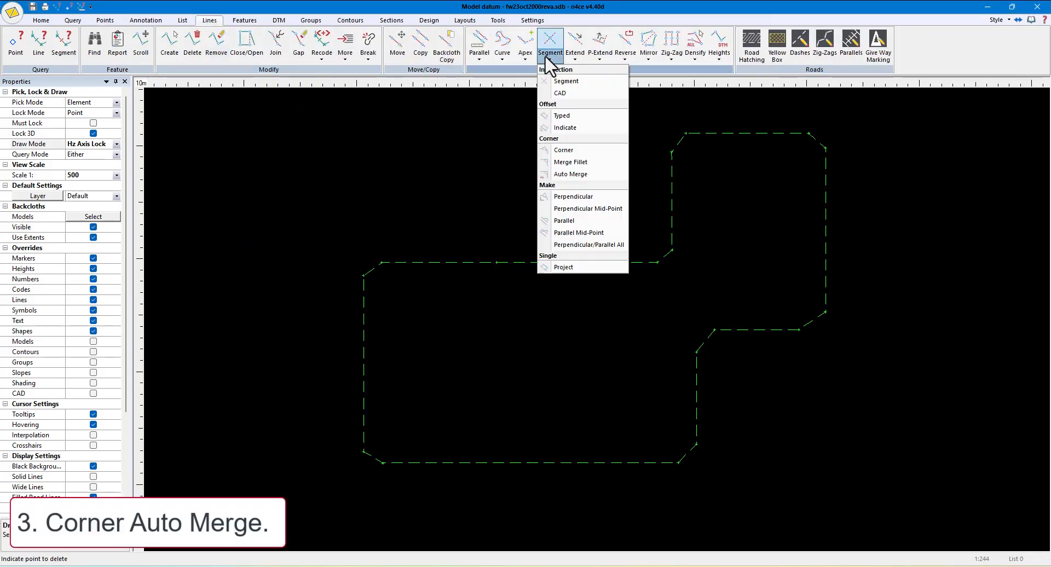
left_click(573, 175)
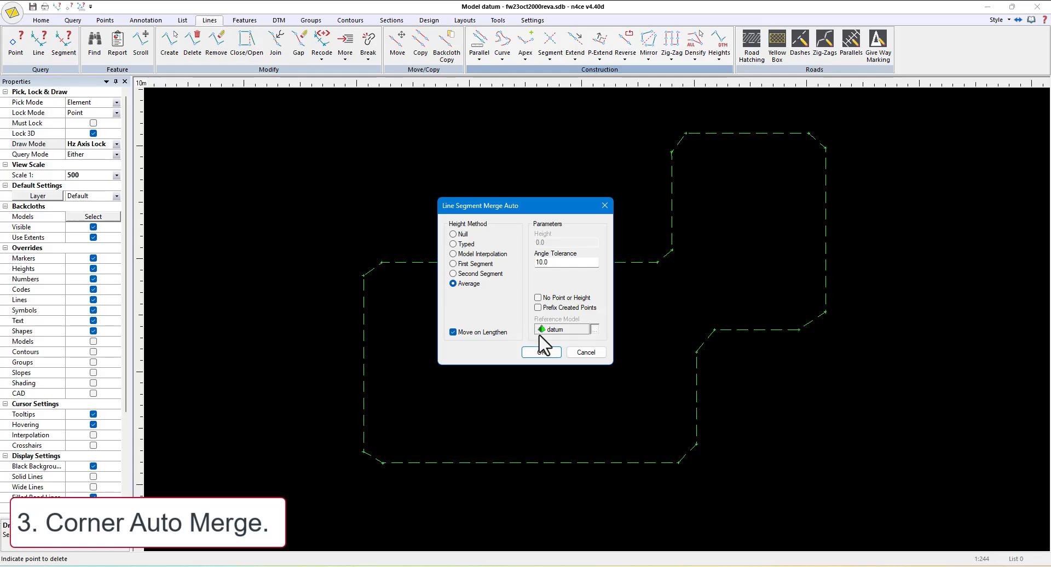
left_click(547, 351)
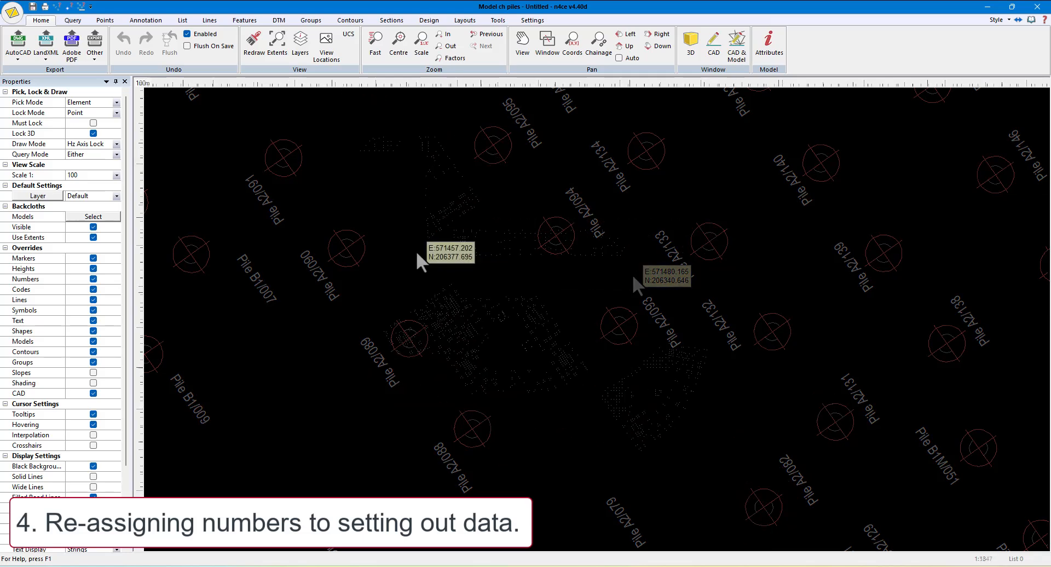
Generate points with code SL and null heights from all the CAD pile symbols, using the Rectangle pick mode.
left_click(105, 20)
left_click(139, 46)
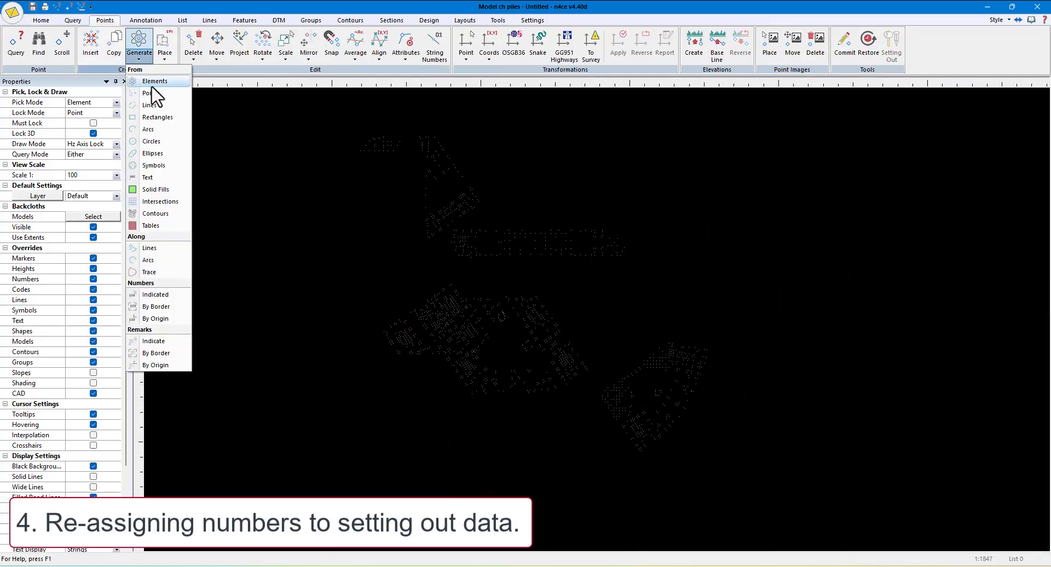
left_click(155, 156)
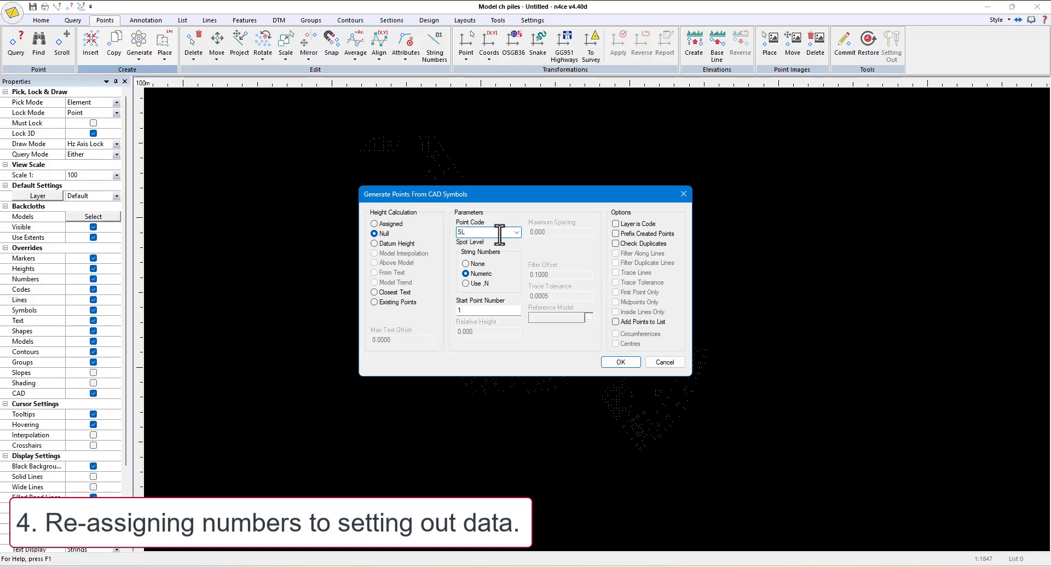
left_click(628, 364)
left_click(116, 102)
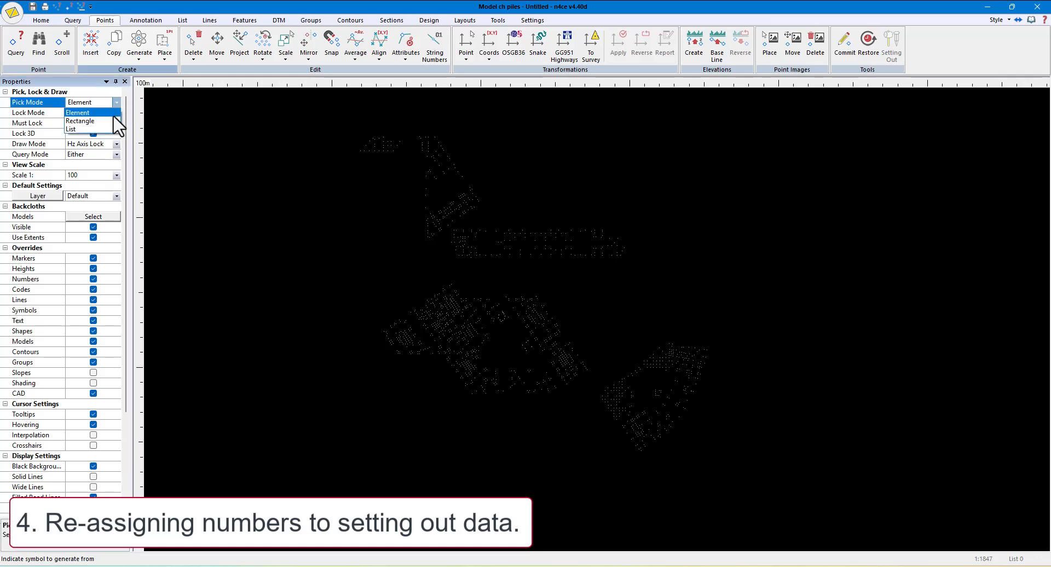
left_click(109, 112)
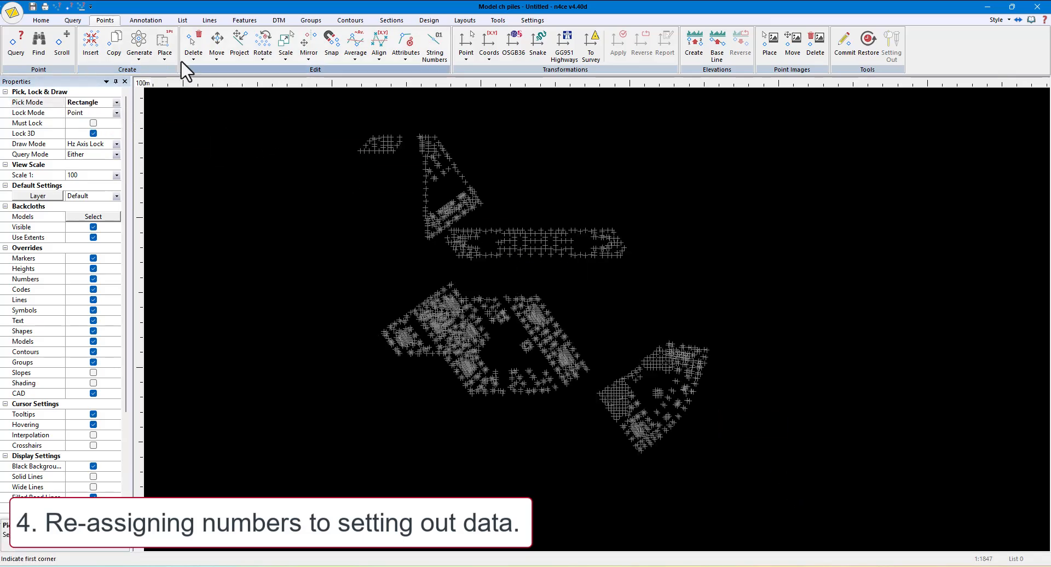
Generate point numbers by border from the pile labels, enclosing all the pile groups in one rectangle.
left_click(142, 51)
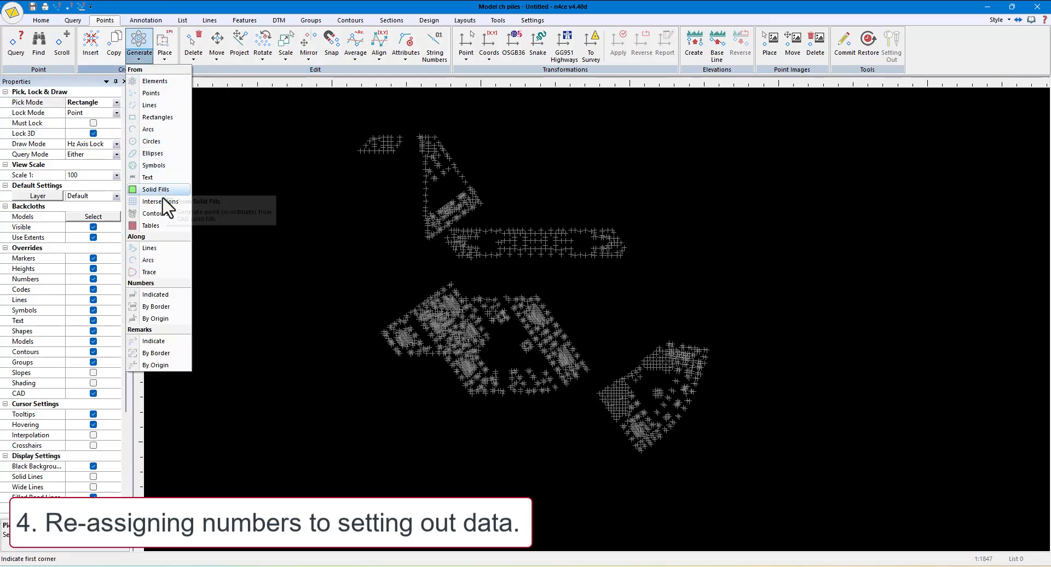
left_click(169, 307)
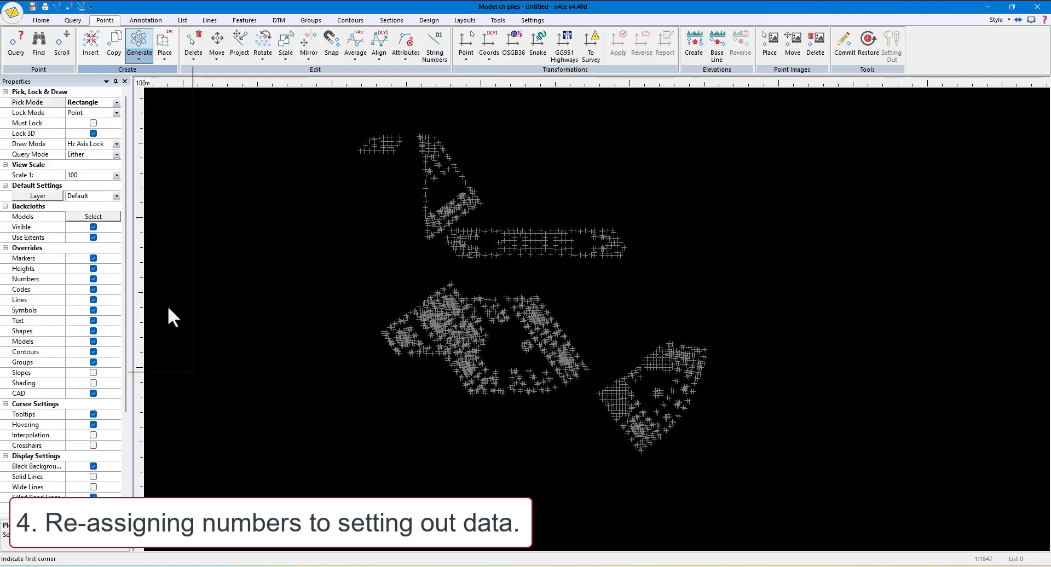
left_click(281, 114)
left_click(746, 475)
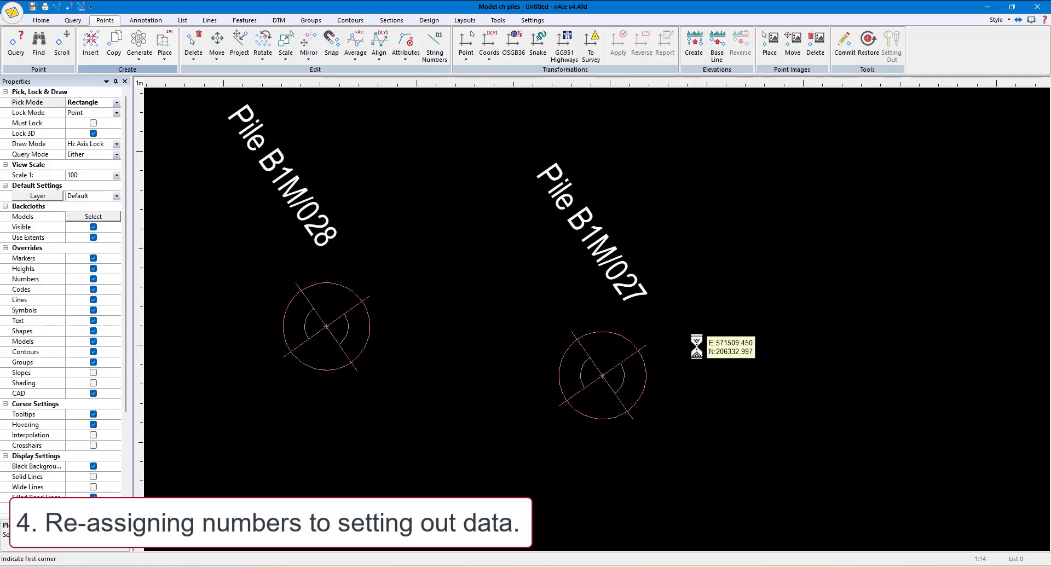
right_click(696, 346)
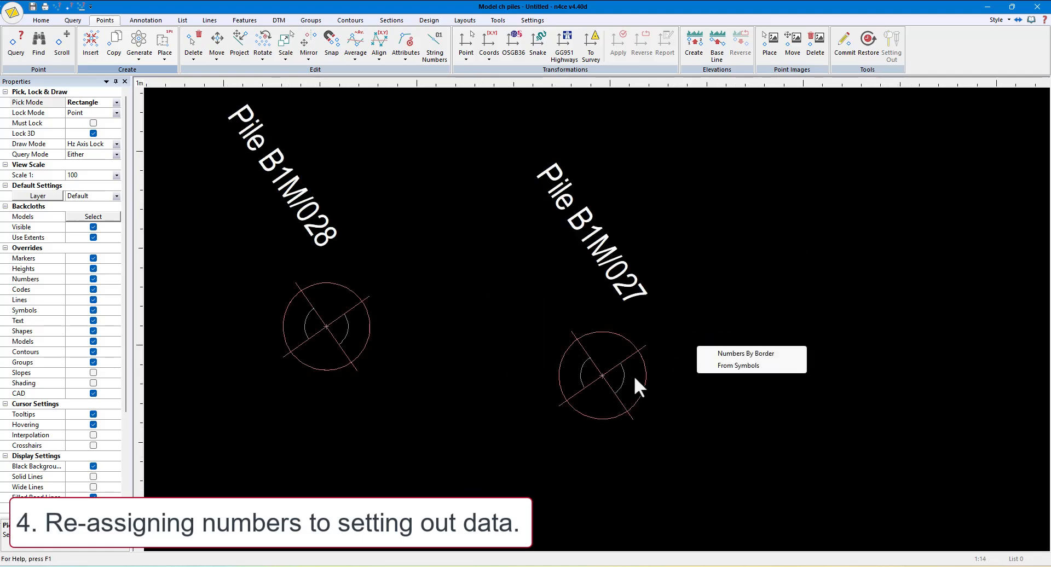
Enable number annotation for the SL (Spot Level) code through the properties of the point at Pile B1M/027.
left_click(602, 376)
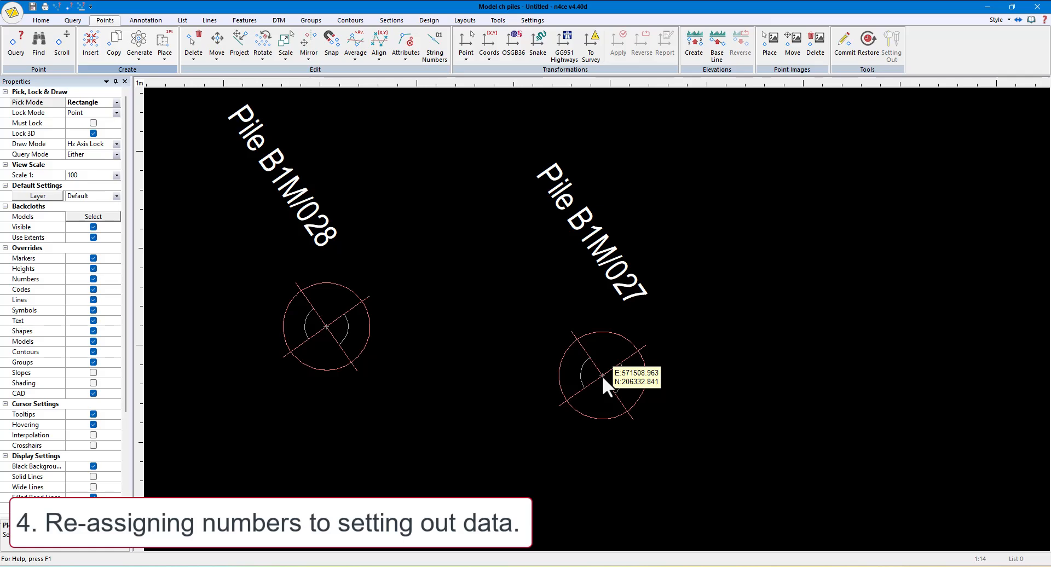
double_click(602, 376)
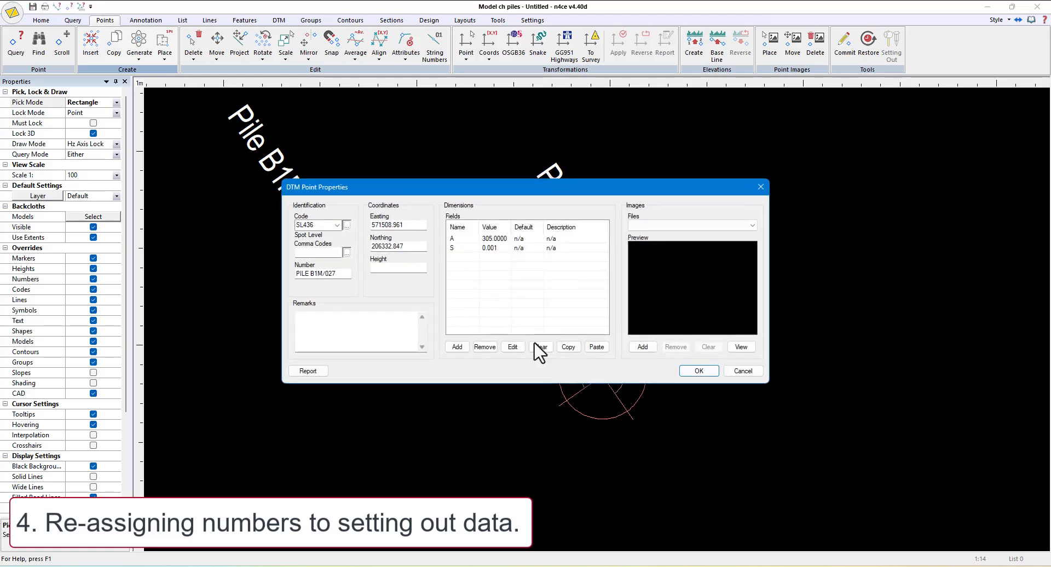
left_click(347, 225)
left_click(573, 209)
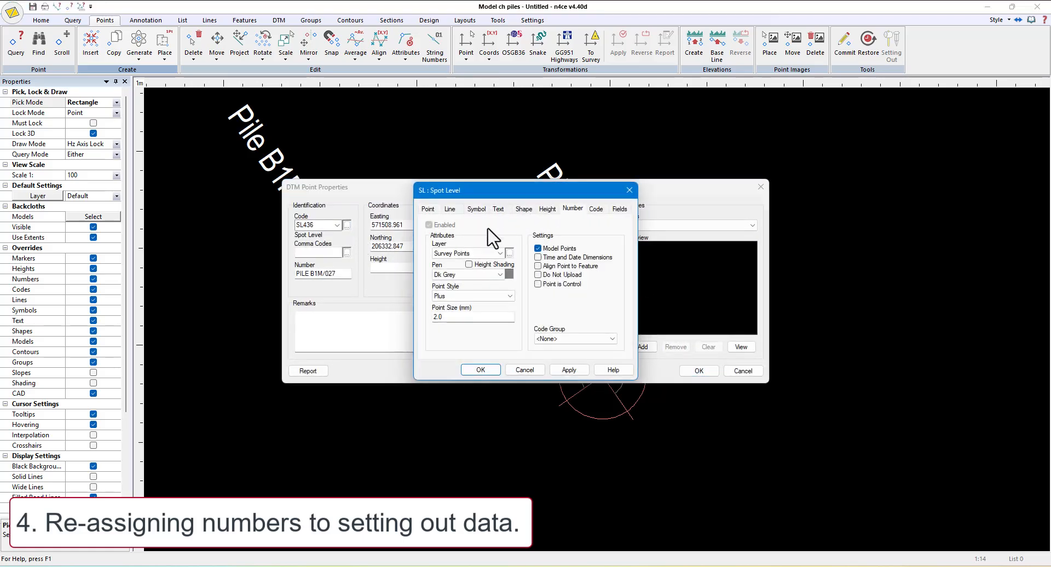
left_click(429, 225)
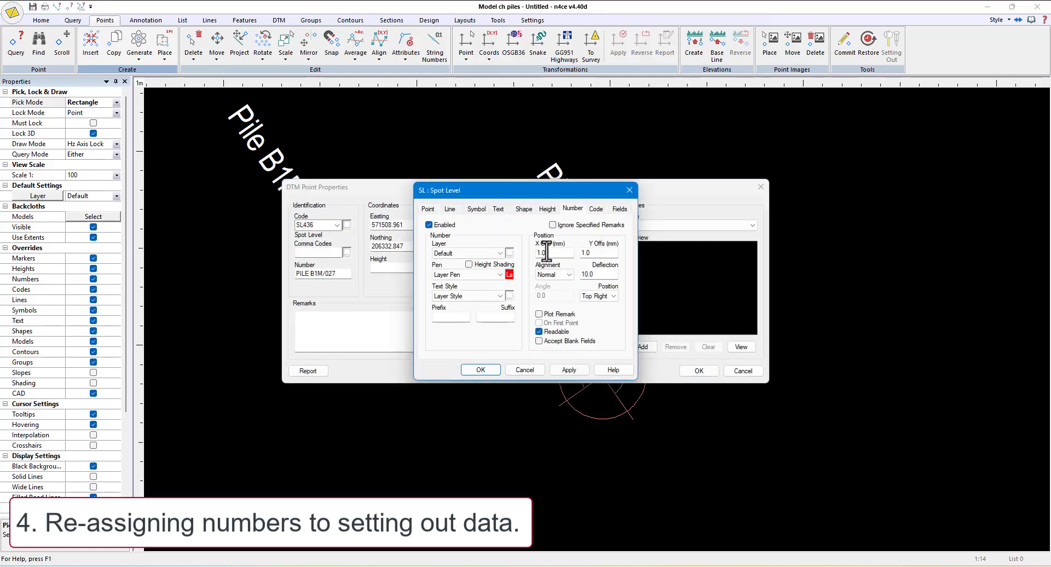
left_click(479, 370)
left_click(711, 373)
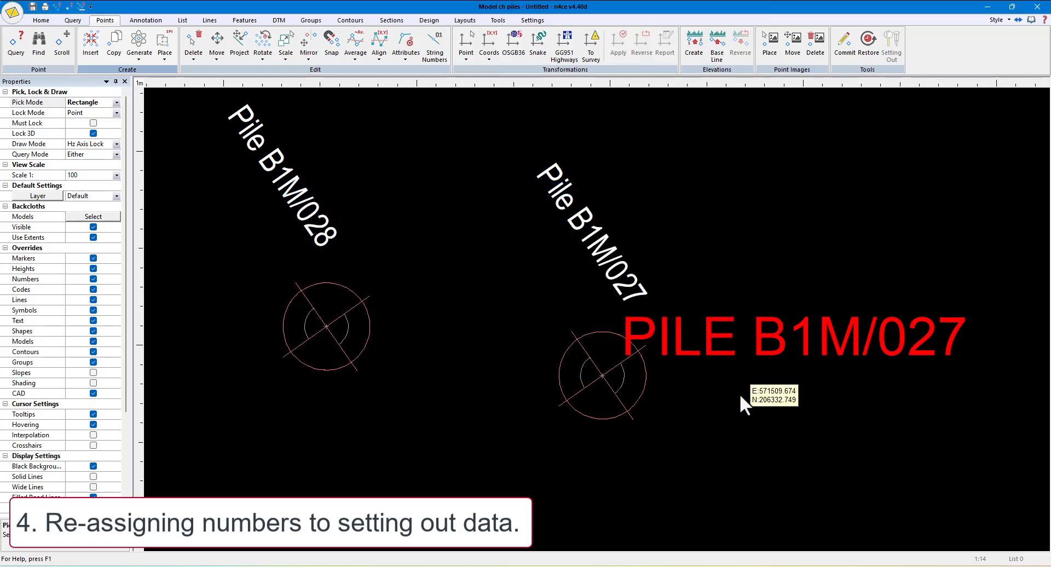
Set the view scale to 1:50 to shrink the pile number annotation and look over the neighbouring piles.
scroll(701, 386, "down", 2)
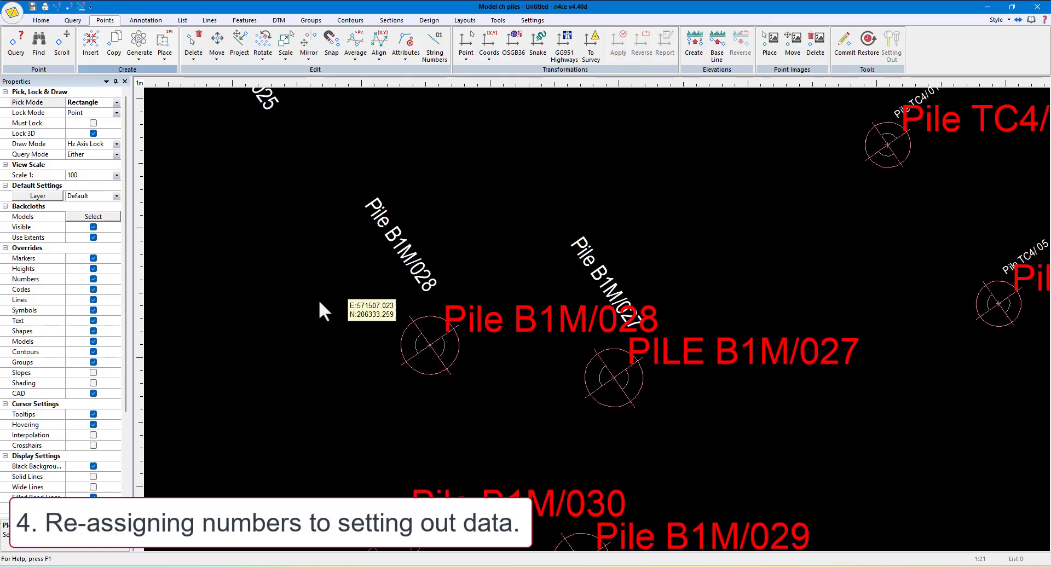
left_click(116, 175)
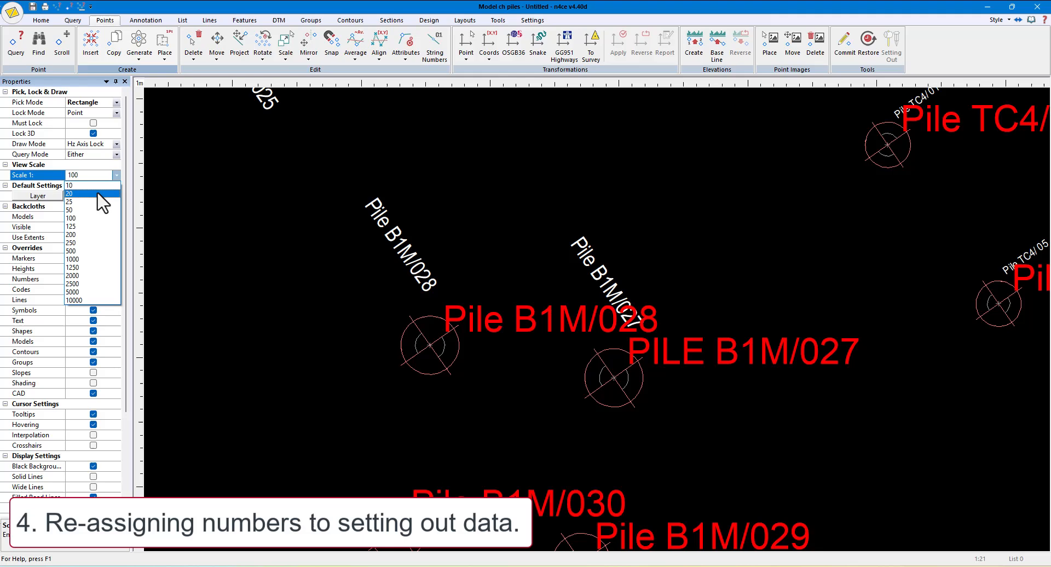
left_click(83, 220)
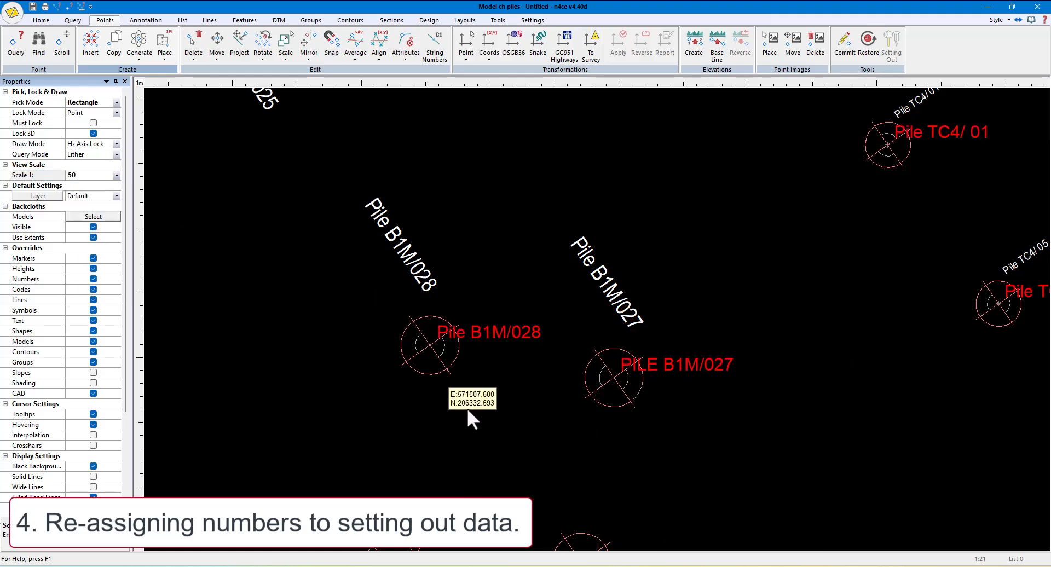
middle_click_drag(532, 417, 532, 289)
middle_click_drag(583, 365, 623, 272)
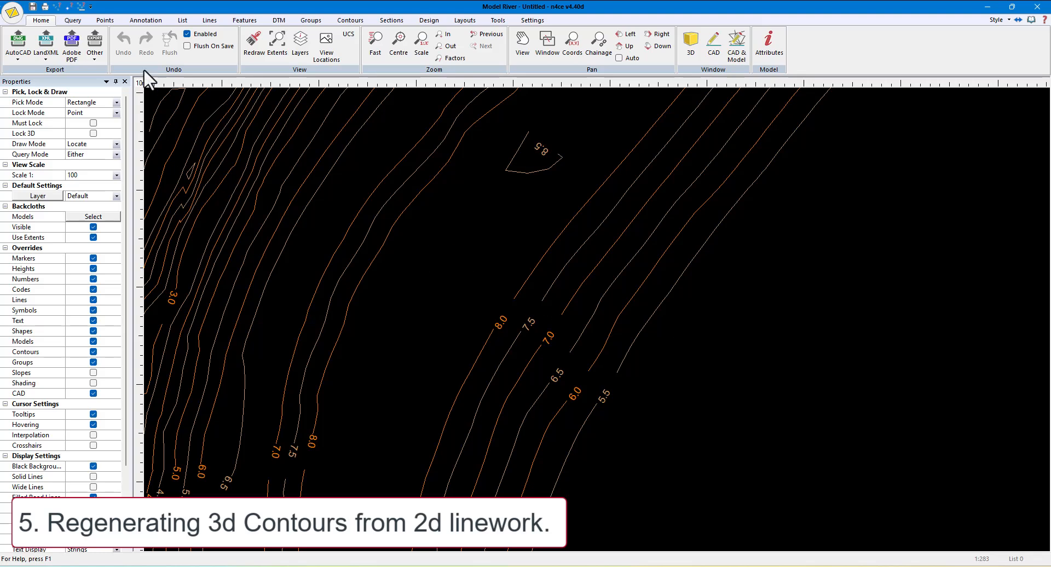
Start generating points from contours with Strike Line heights, Indicated Heights enabled and point code CL.
left_click(105, 21)
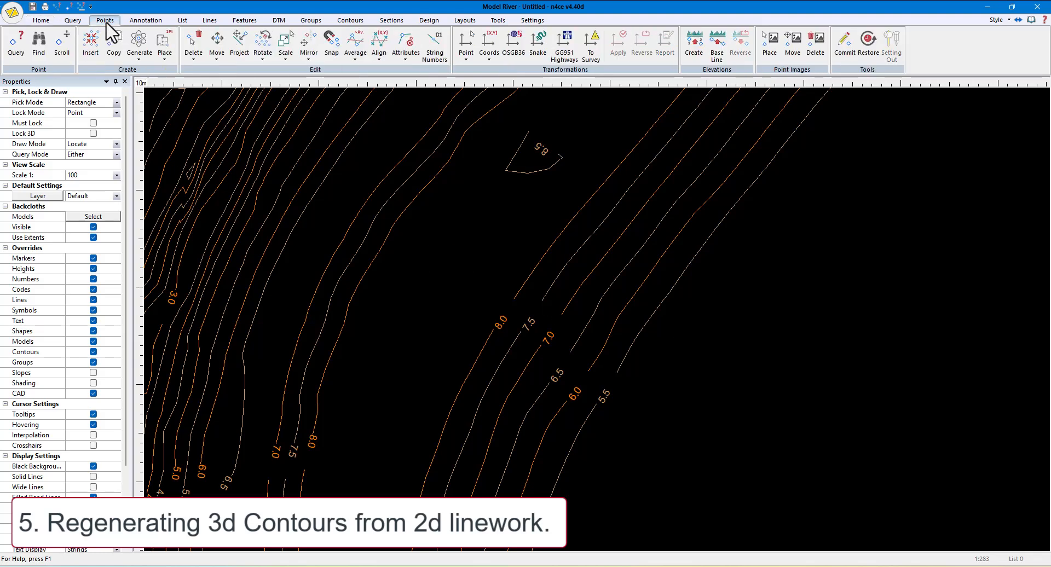
left_click(137, 57)
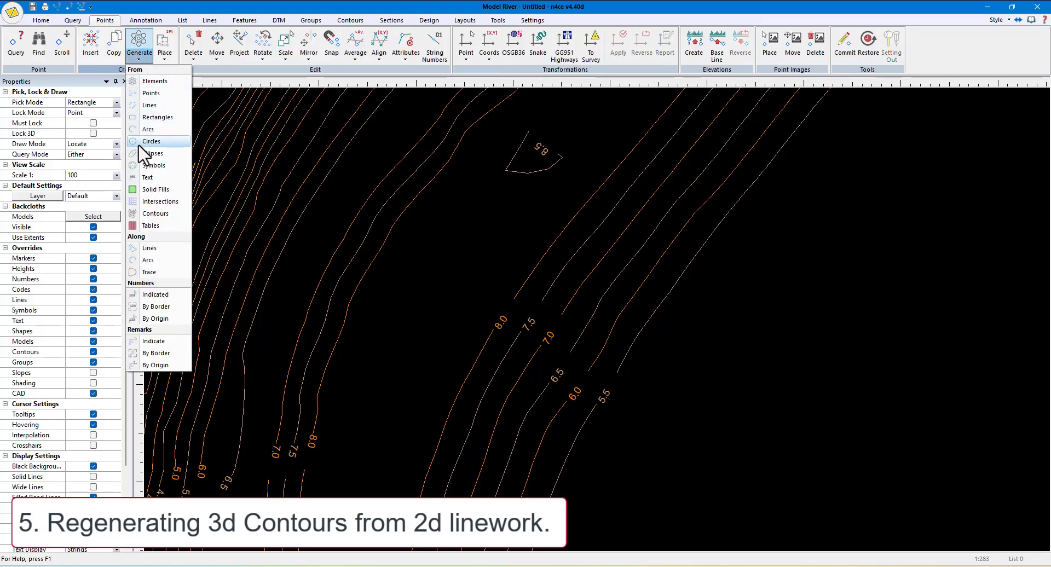
left_click(159, 213)
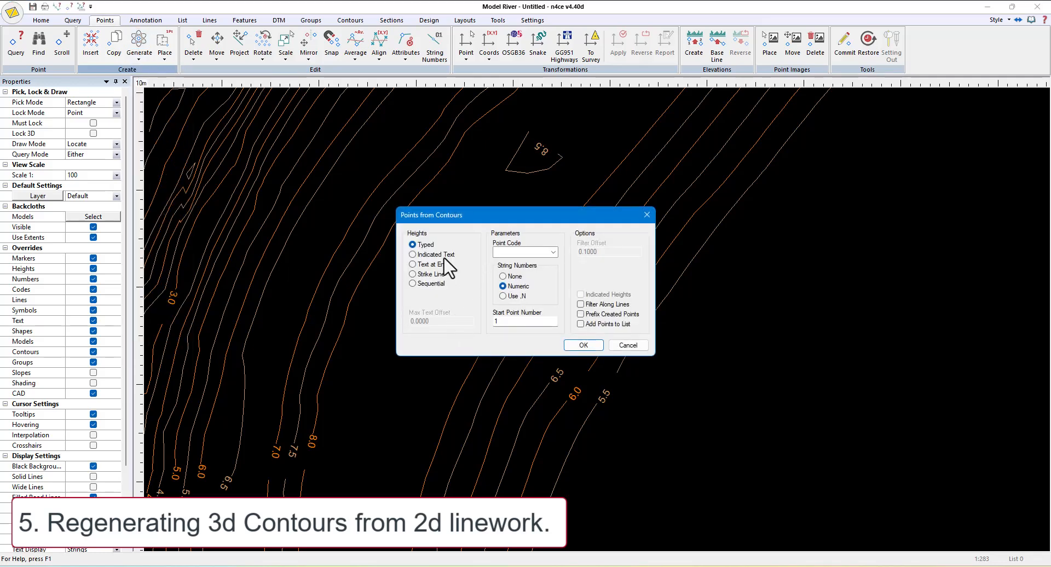
left_click(431, 275)
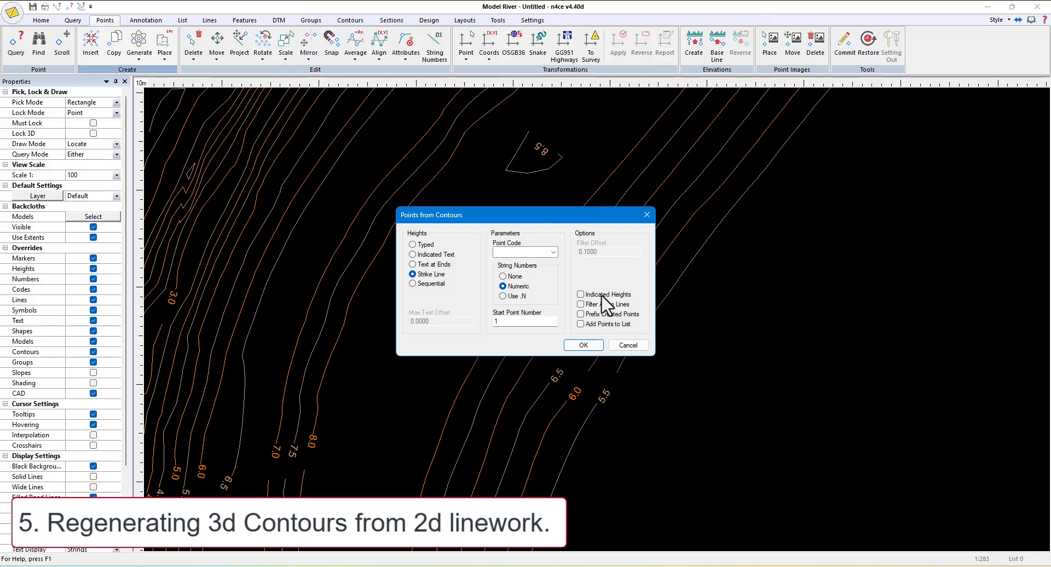
left_click(552, 252)
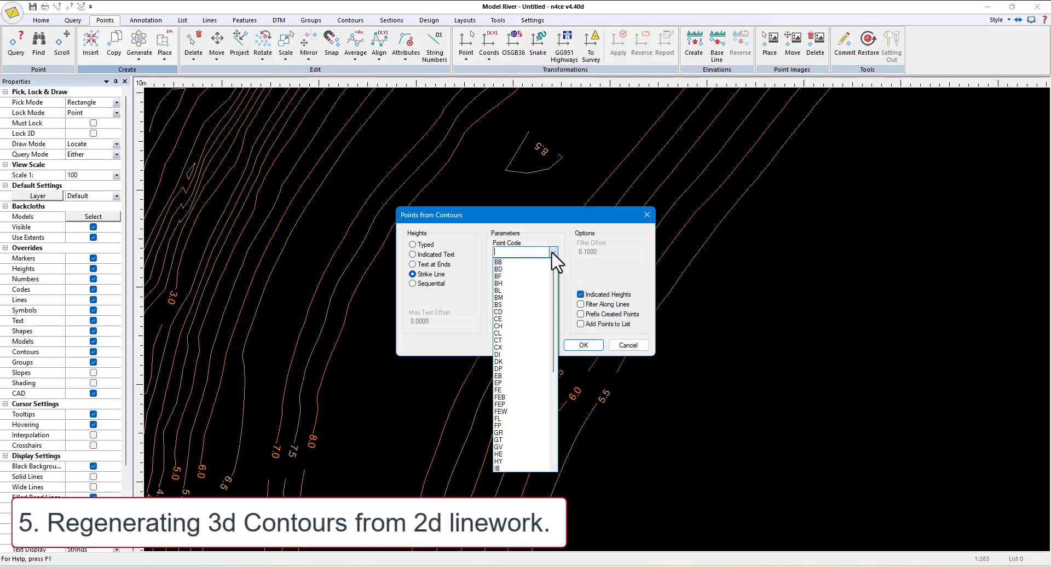
left_click(519, 333)
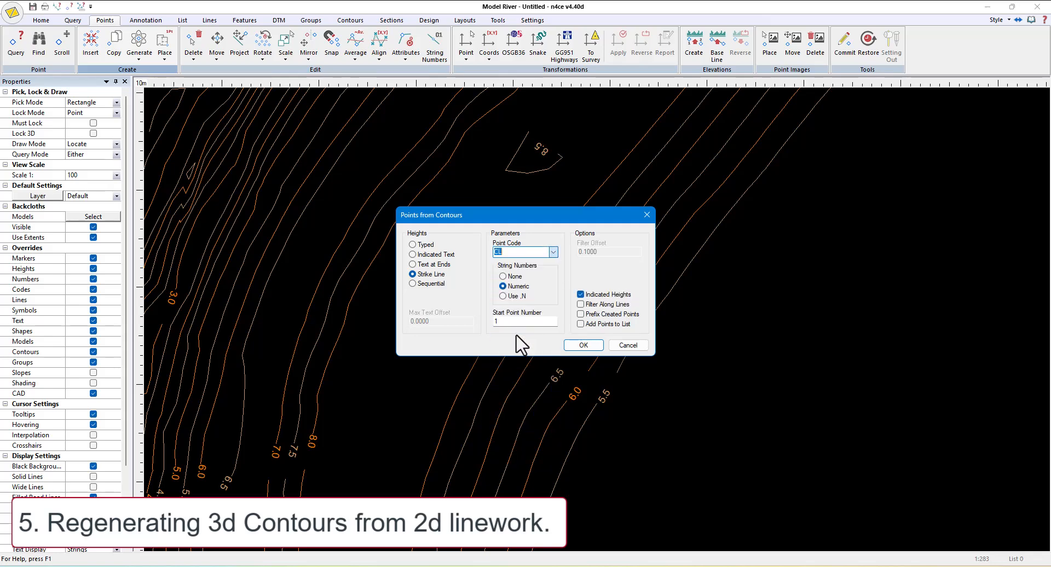
left_click(581, 345)
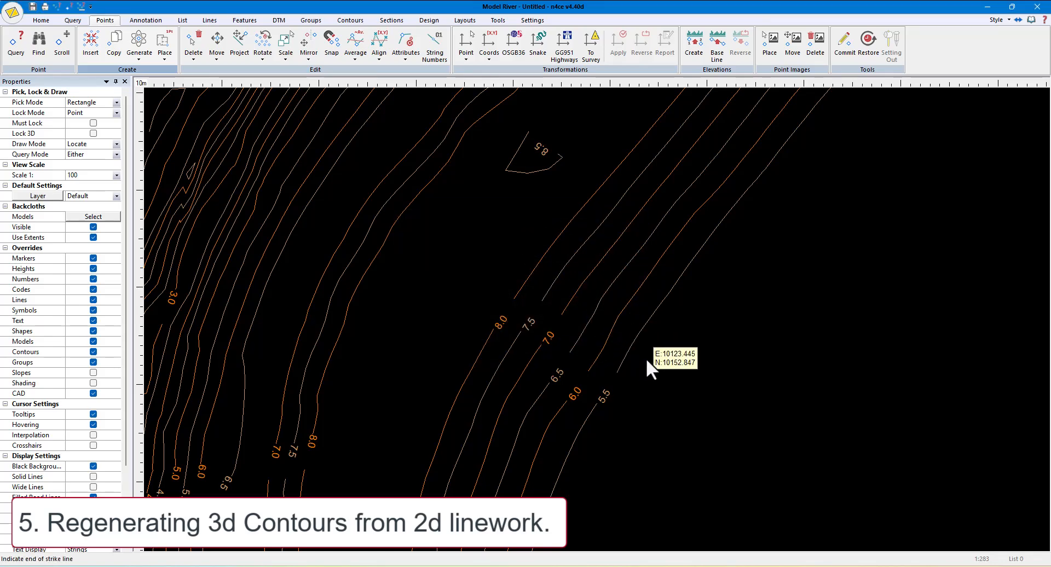
Finish the strike line across the 8.0 to 5.5 contours above their labels, indicate 5.5 as the end height, and accept the -0.5 interval.
left_click(670, 365)
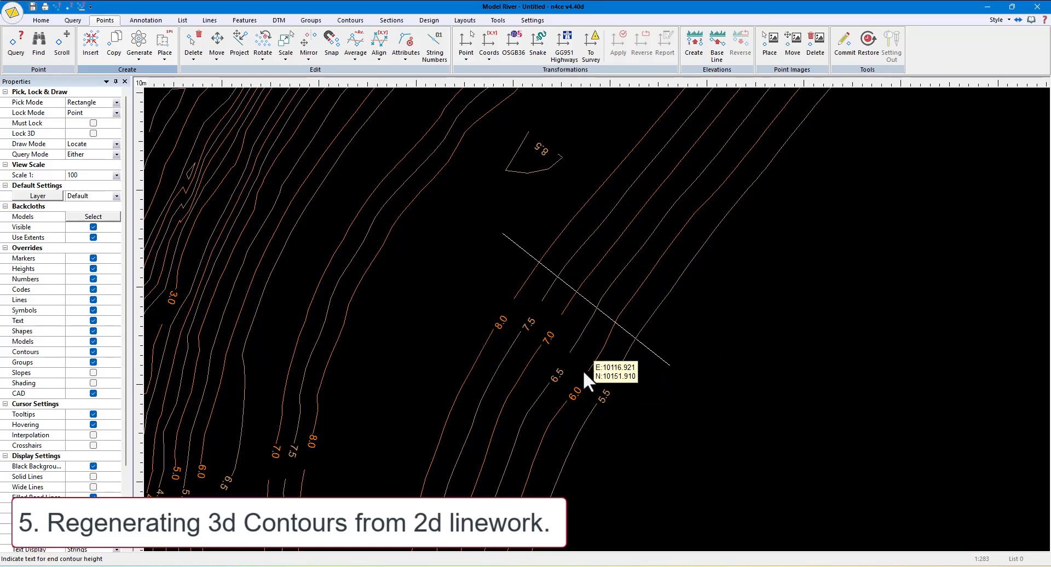
left_click(604, 397)
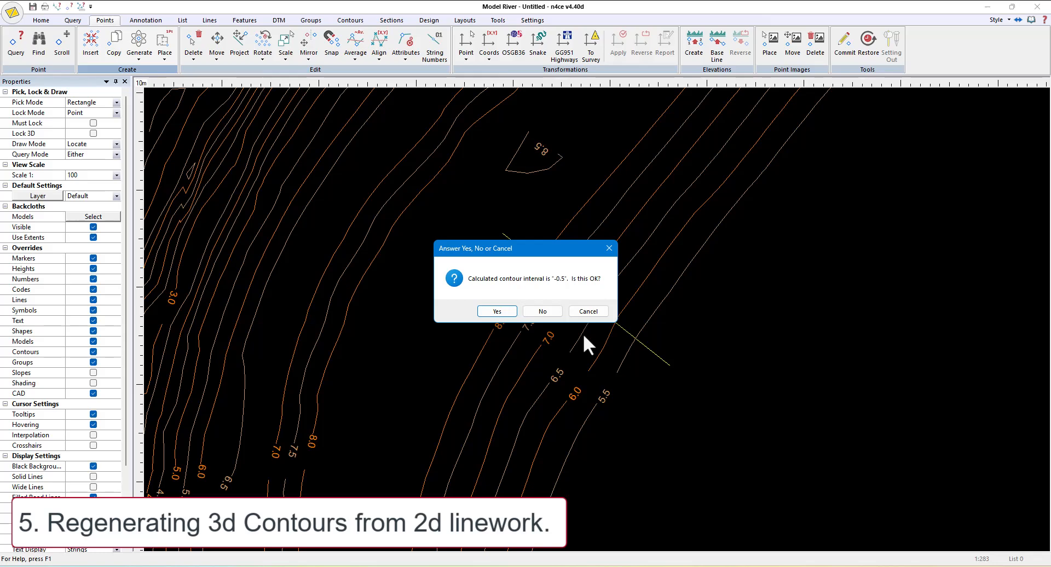
left_click(499, 313)
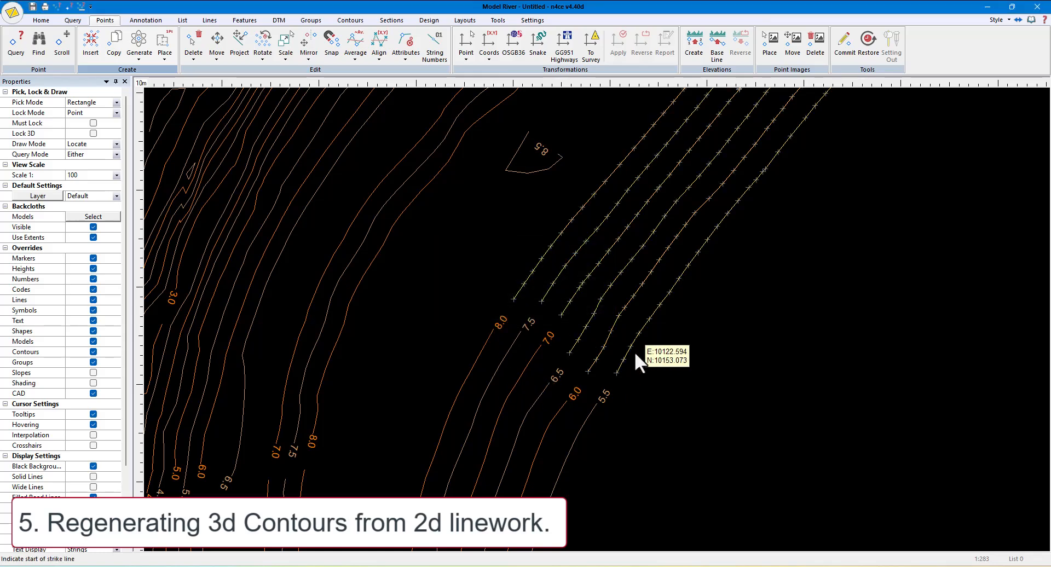
Draw a second strike line across the same 8.0 to 5.5 contours below their labels and accept the -0.5 contour interval.
scroll(522, 306, "up", 3)
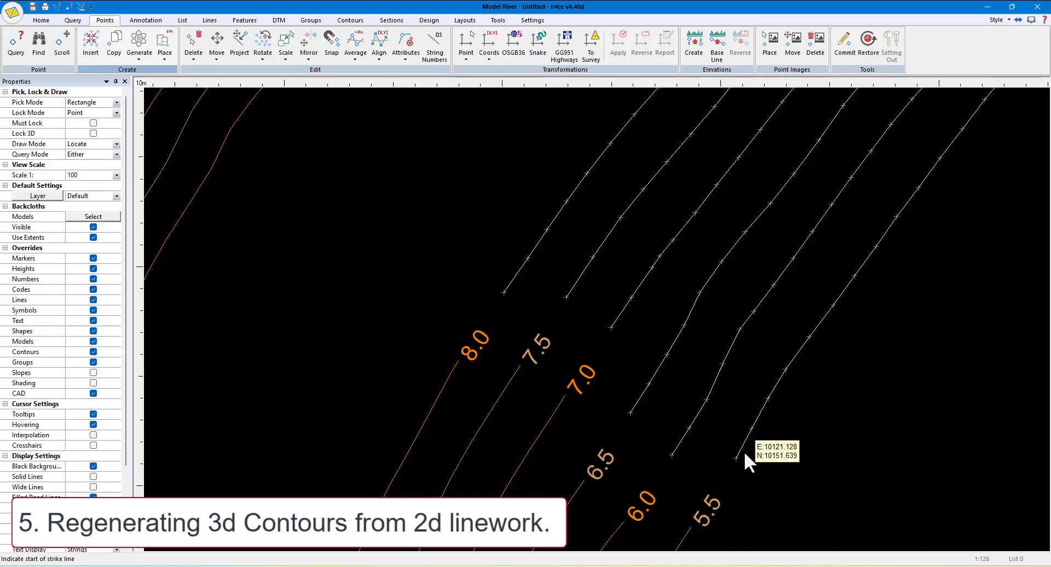
middle_click_drag(835, 448, 830, 288)
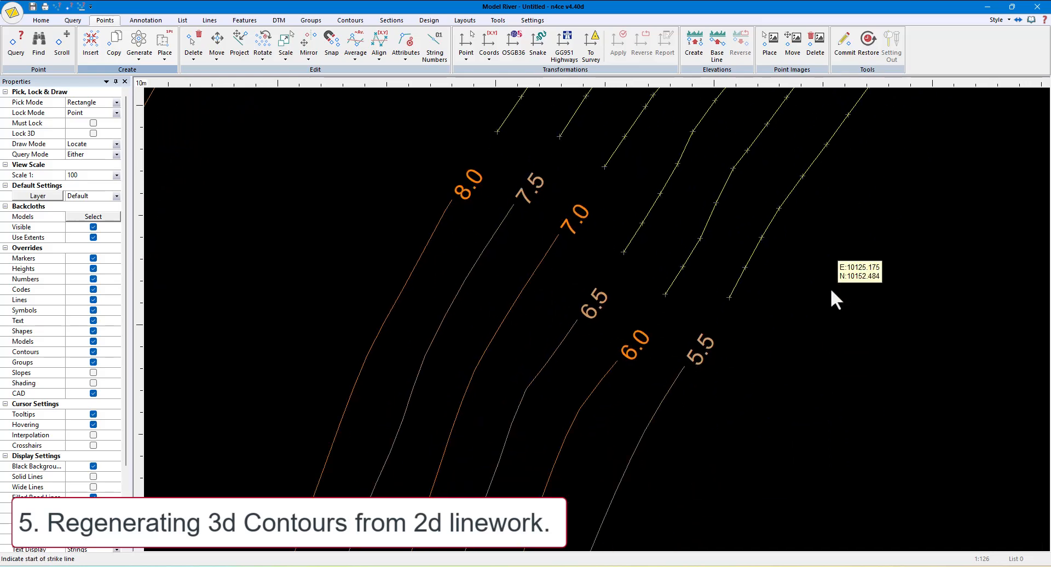
left_click(362, 310)
left_click(702, 474)
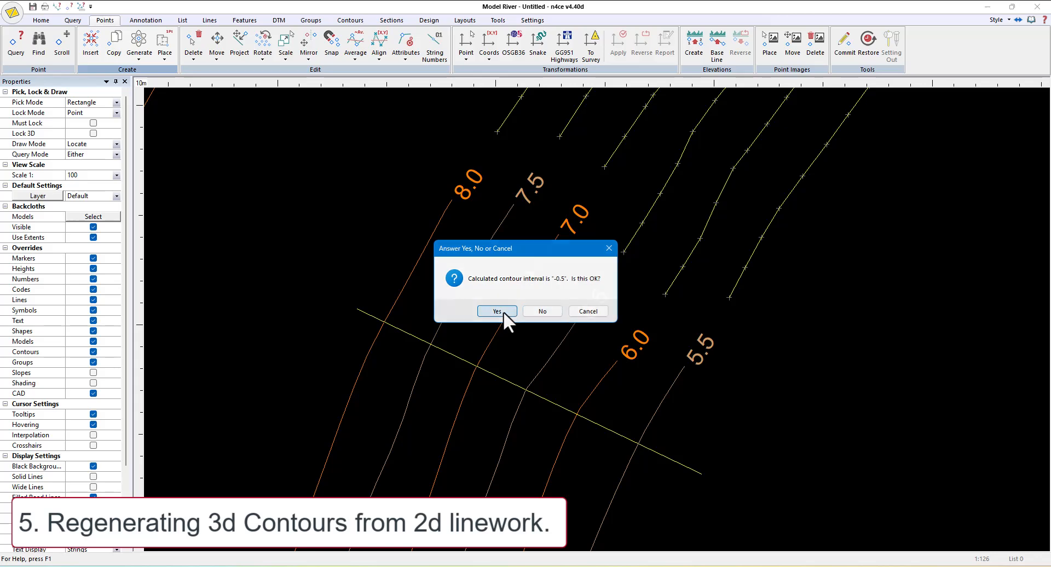
left_click(502, 311)
Strike the three 8.0 to 7.0 contours just below their labels, indicating 8.0 as start height and 7.0 as end height, with interval -0.5.
scroll(638, 346, "down", 3)
scroll(562, 339, "up", 3)
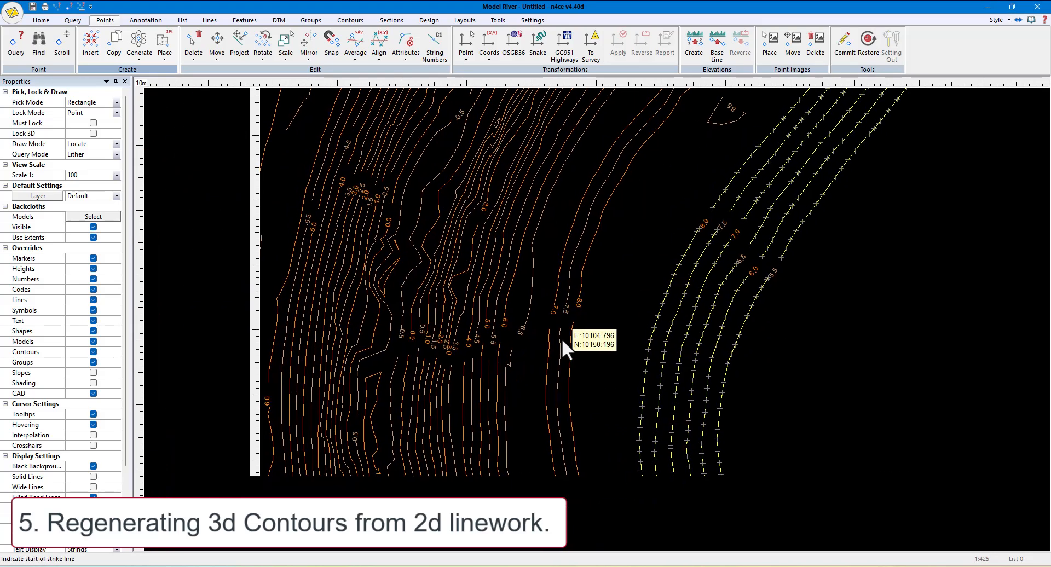
left_click(613, 314)
left_click(486, 352)
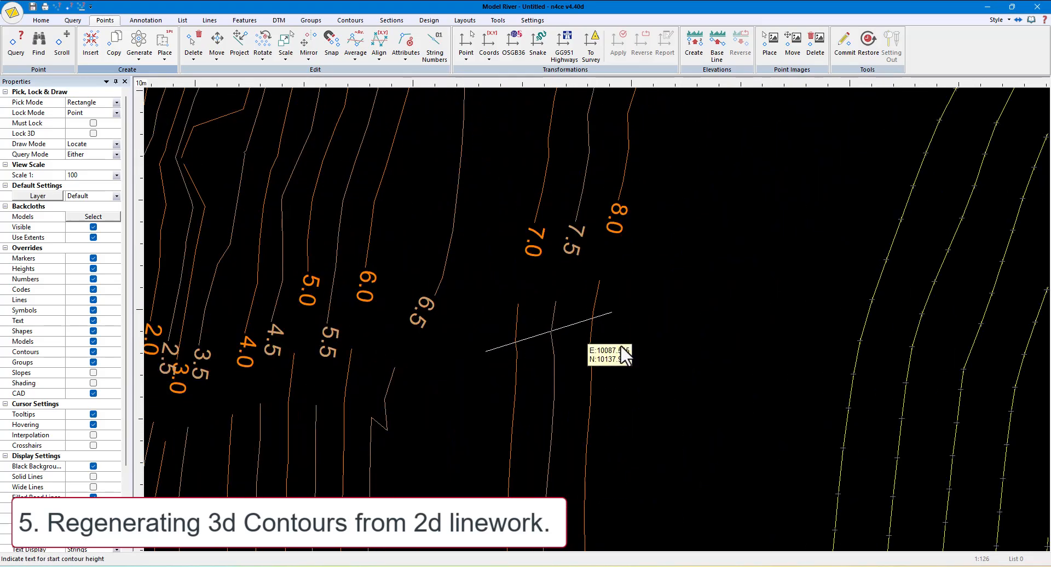
left_click(619, 226)
left_click(557, 280)
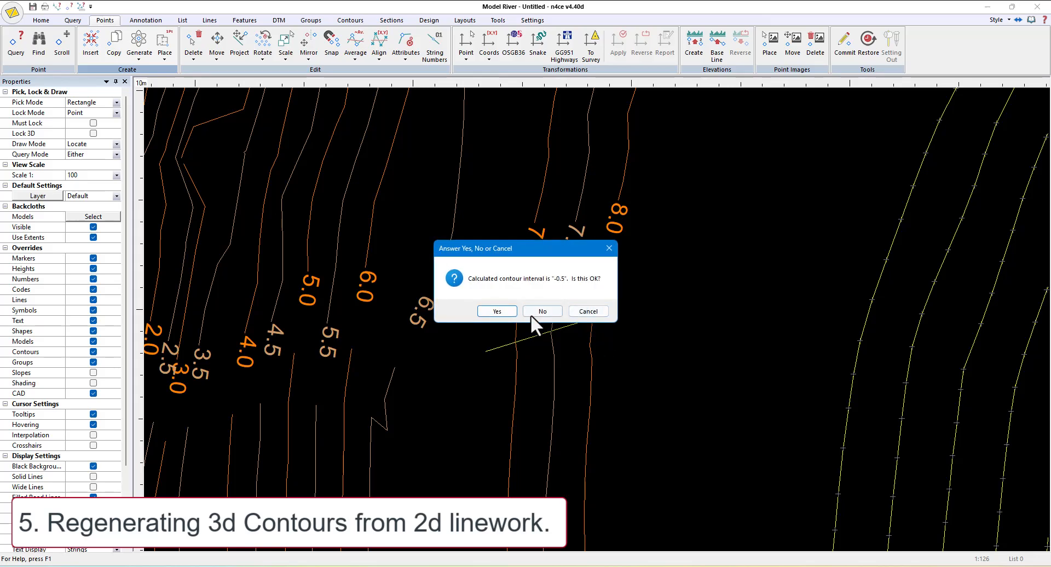
left_click(517, 313)
Strike the continuation of these contours above the labels, indicating heights 8.0 and 7.0 and accepting the -0.5 interval.
left_click(644, 156)
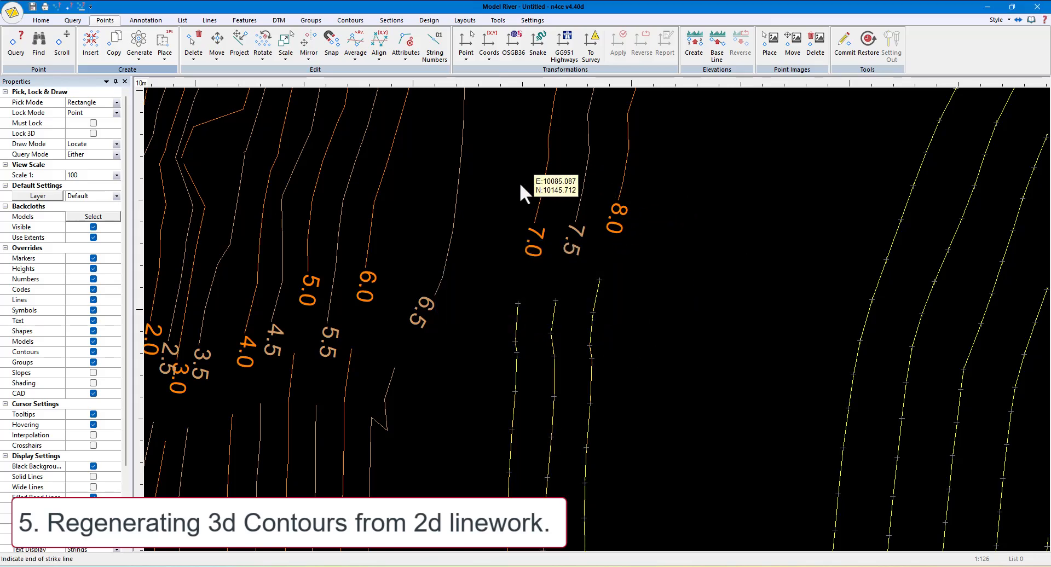
left_click(514, 181)
left_click(619, 225)
left_click(532, 246)
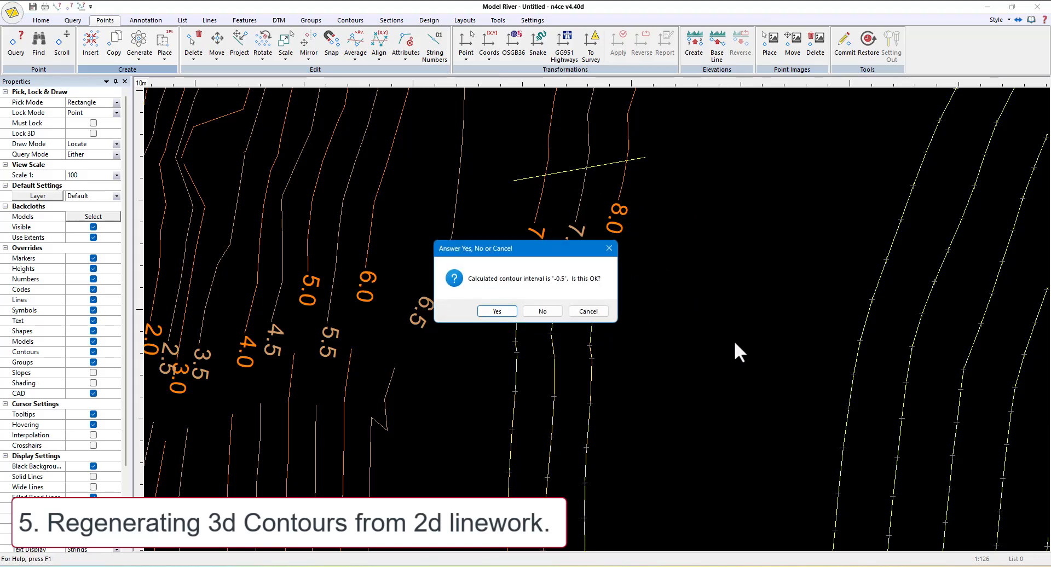
left_click(504, 311)
scroll(691, 338, "down", 2)
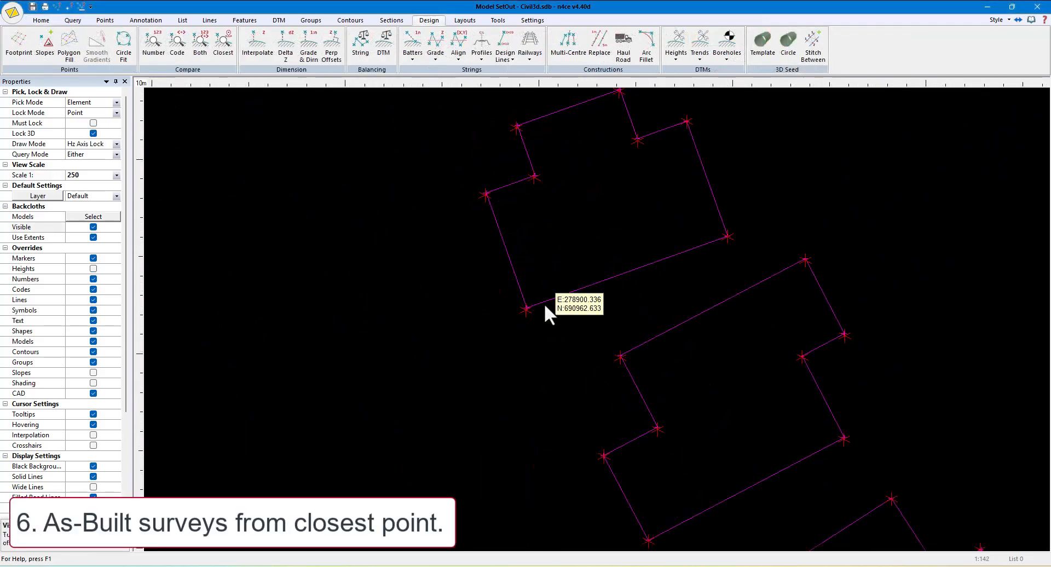
Compare the SetOut points with the closest points of the Design model, using a 0.25 search radius and dX & dY dimensions.
scroll(547, 307, "up", 3)
scroll(499, 323, "down", 3)
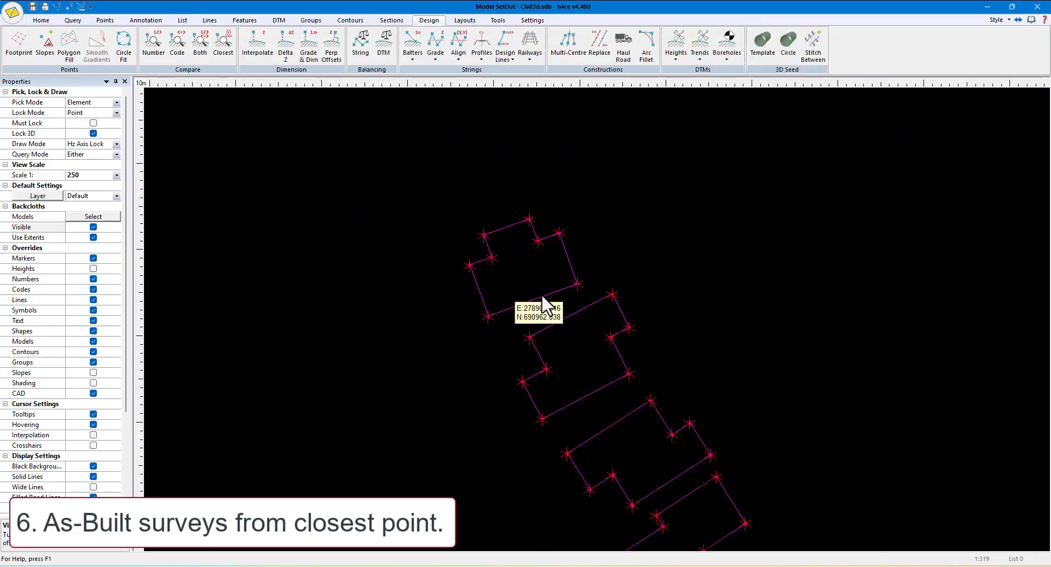
scroll(550, 307, "up", 1)
middle_click_drag(548, 257, 570, 236)
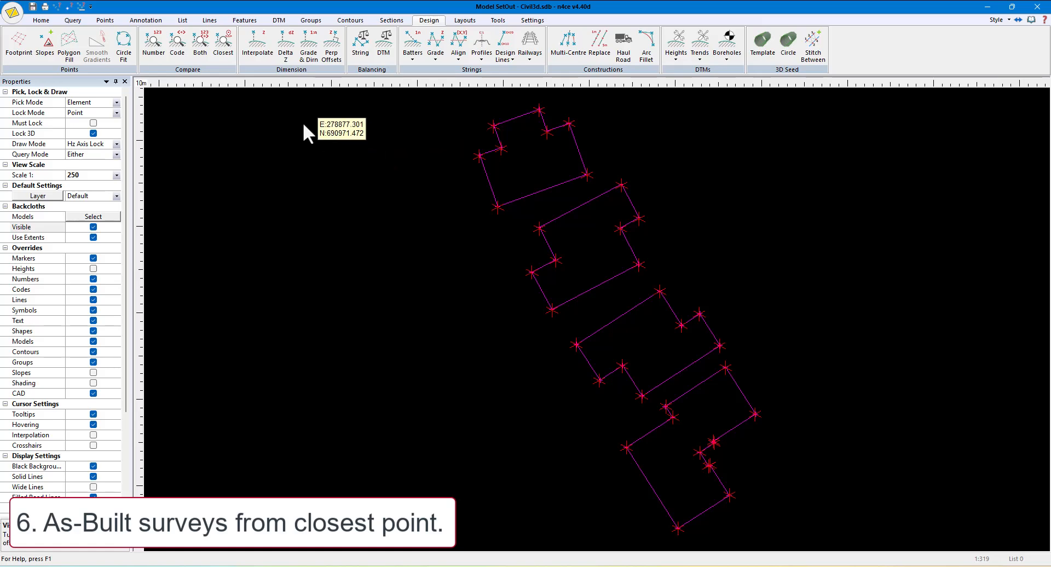
left_click(222, 47)
left_click(349, 261)
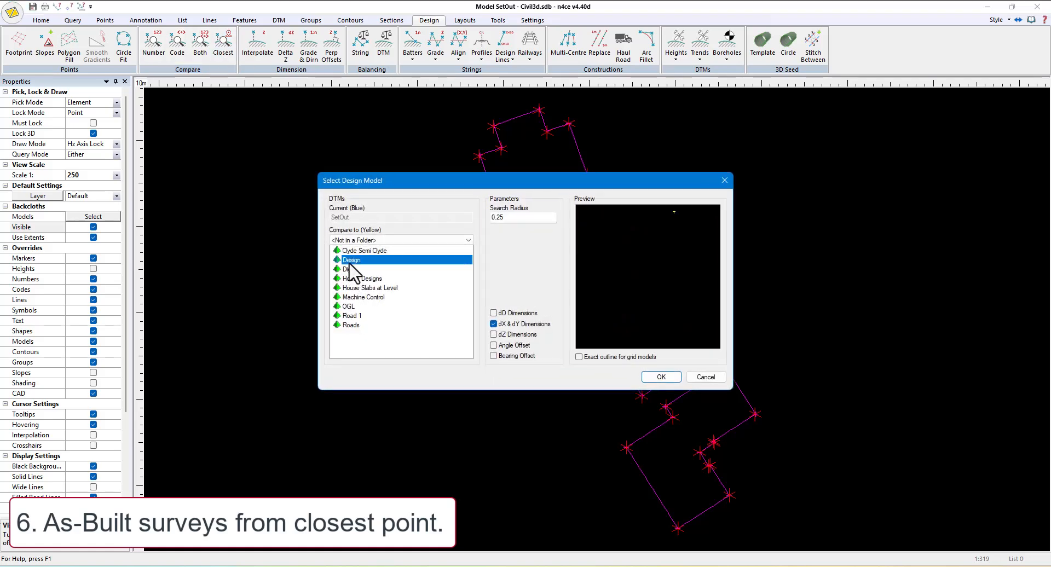
left_click_drag(507, 219, 460, 226)
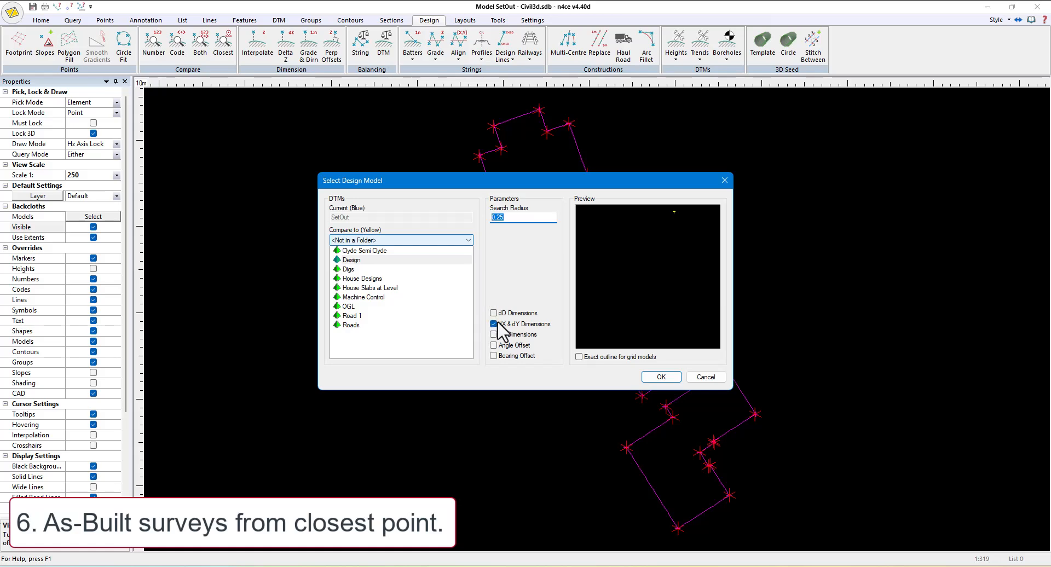
left_click(650, 374)
left_click(657, 376)
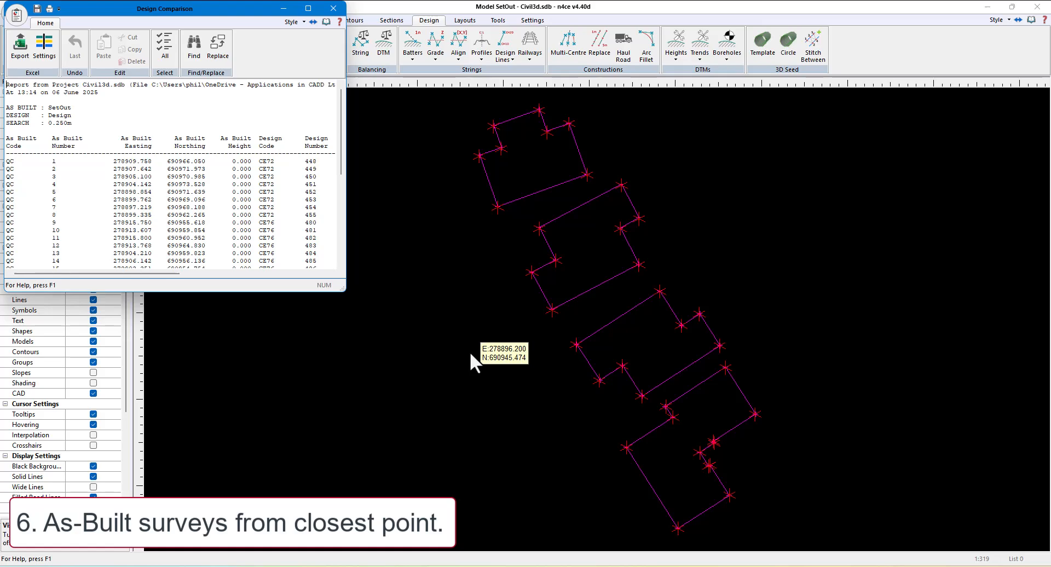
Enlarge the Design Comparison report to read the offsets, close it, and inspect the X and Y annotation at the house corners.
left_click_drag(350, 296, 647, 478)
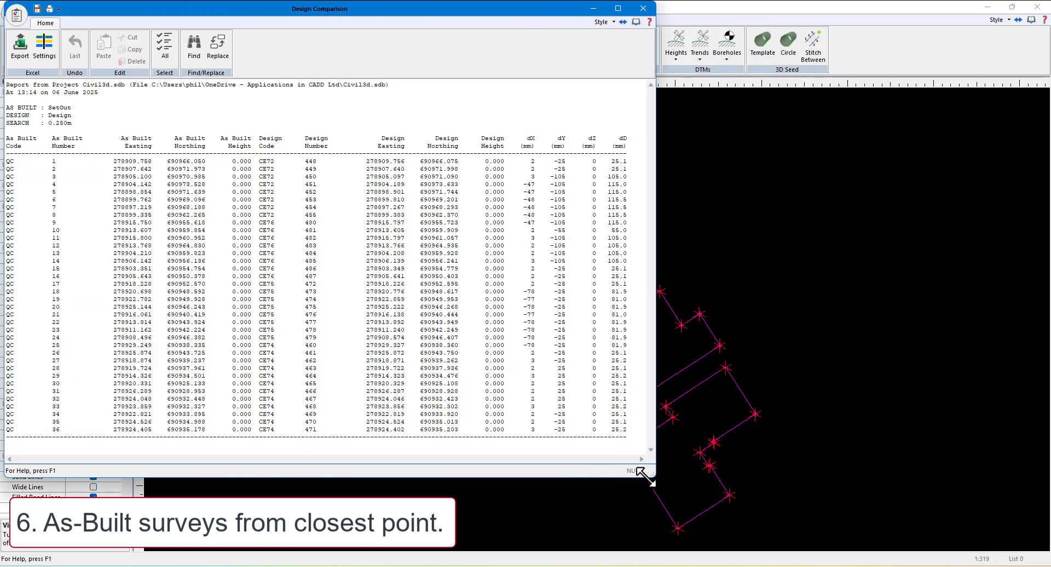
left_click(643, 8)
scroll(509, 234, "up", 5)
scroll(650, 348, "up", 1)
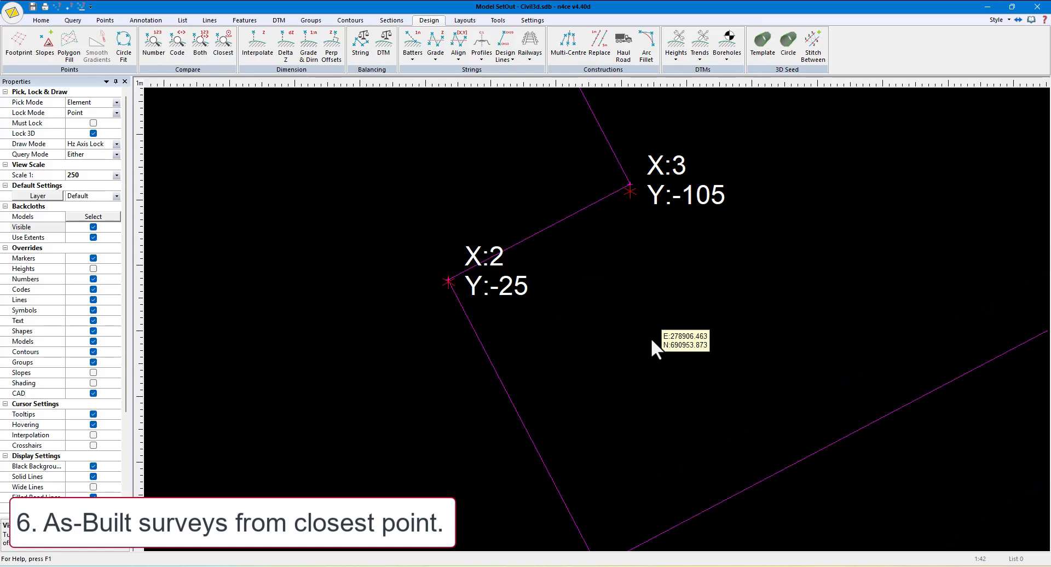
Examine the QC code's text annotation format through the properties of point 14, and close both dialogs.
left_click(630, 191)
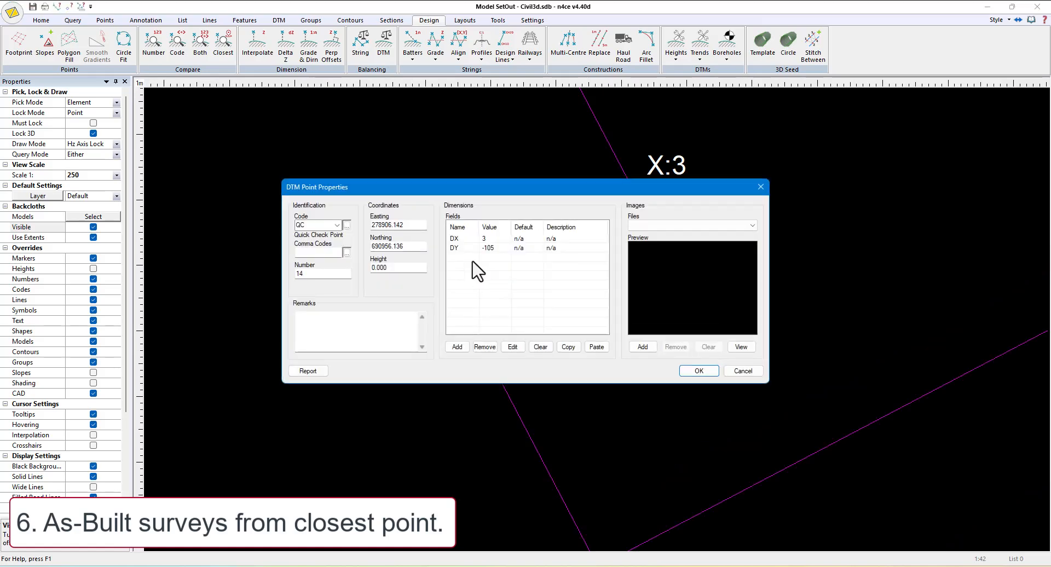
left_click(347, 225)
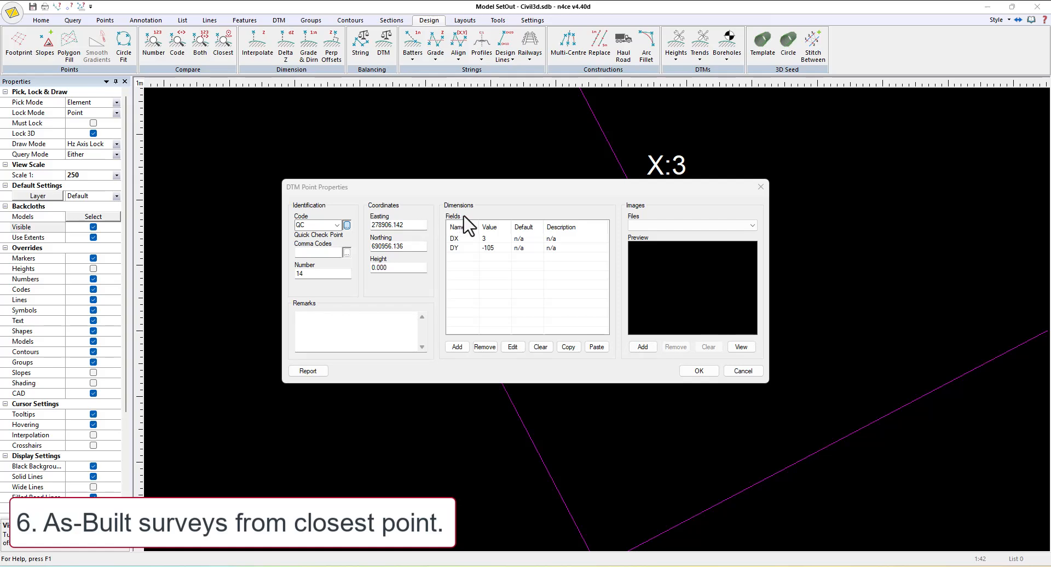
left_click(499, 211)
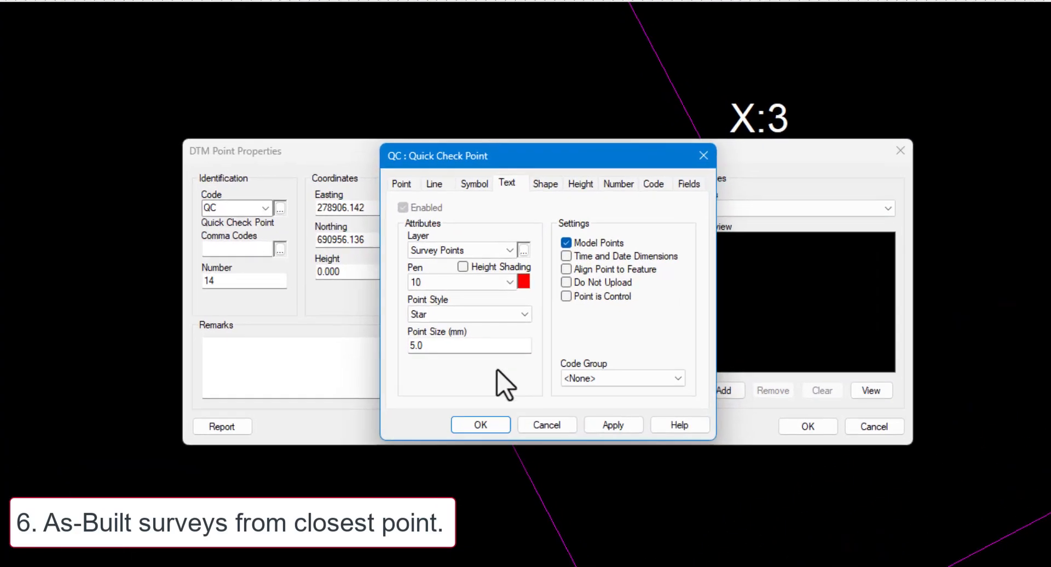
left_click_drag(450, 370, 347, 357)
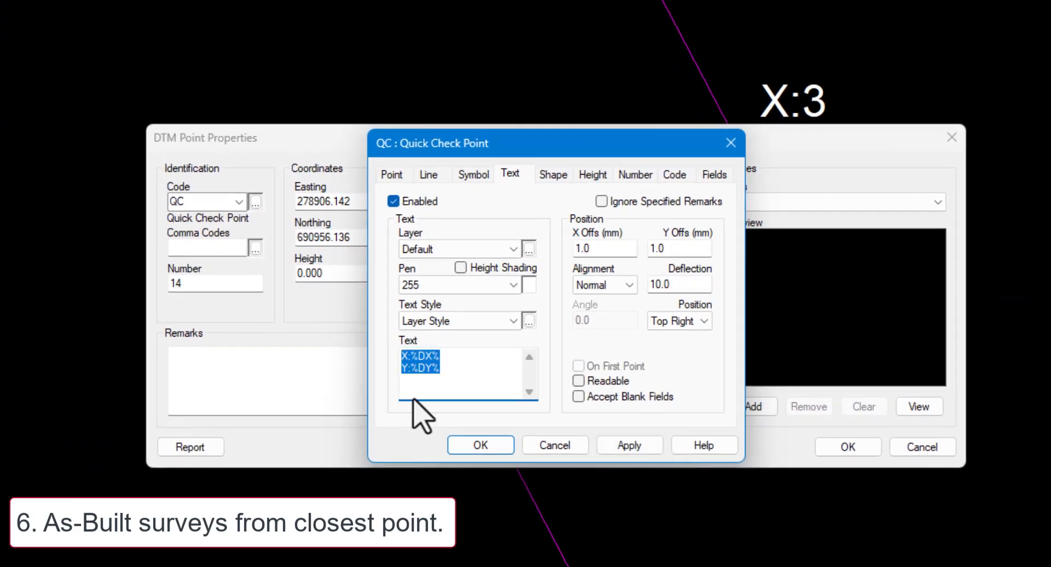
left_click(458, 361)
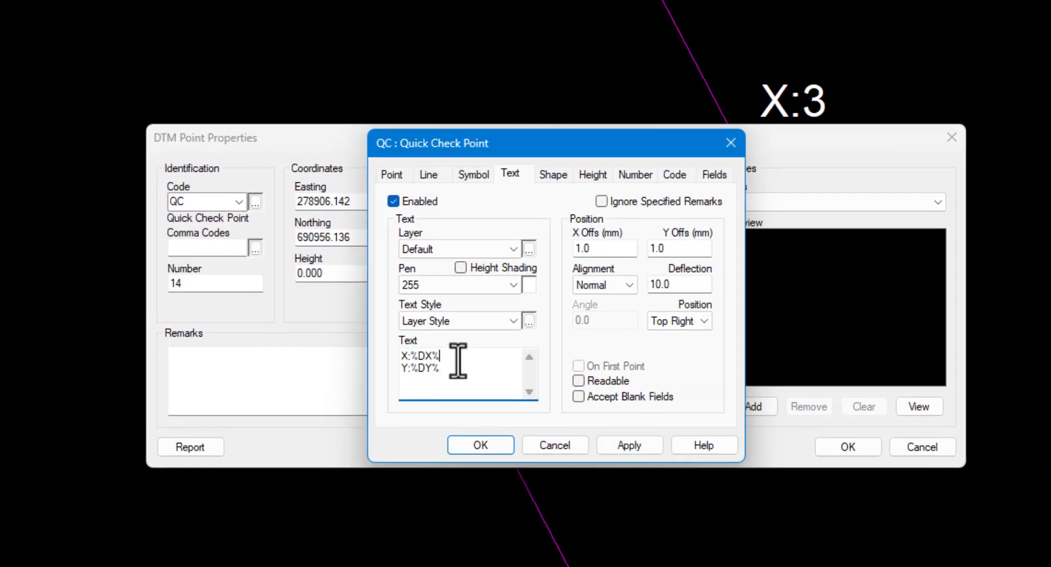
left_click(480, 445)
left_click(849, 448)
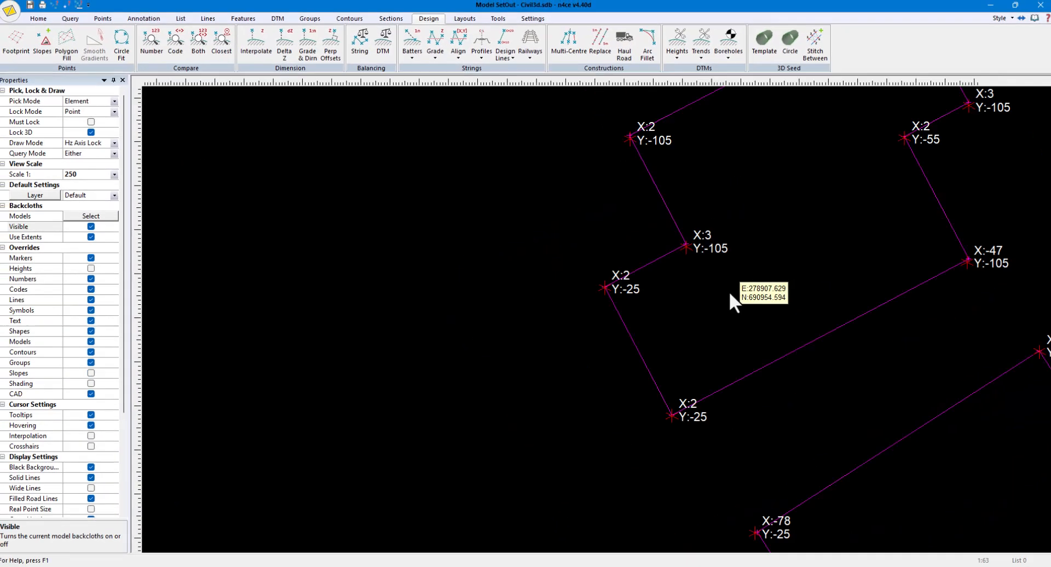
scroll(837, 308, "down", 2)
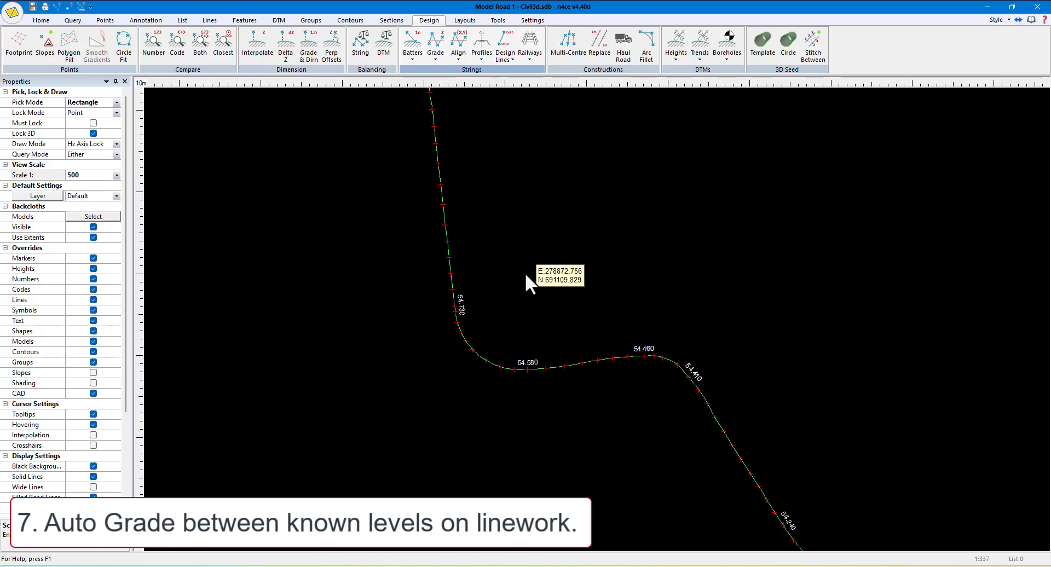
Grade the road line between its known levels with the Average In-Fill option.
left_click(429, 54)
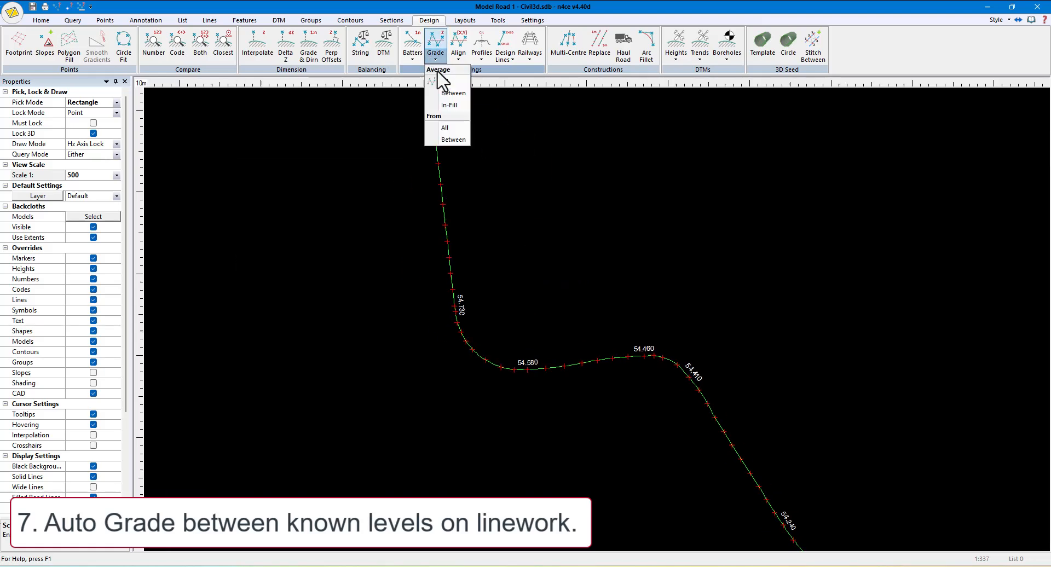
left_click(450, 106)
left_click(441, 195)
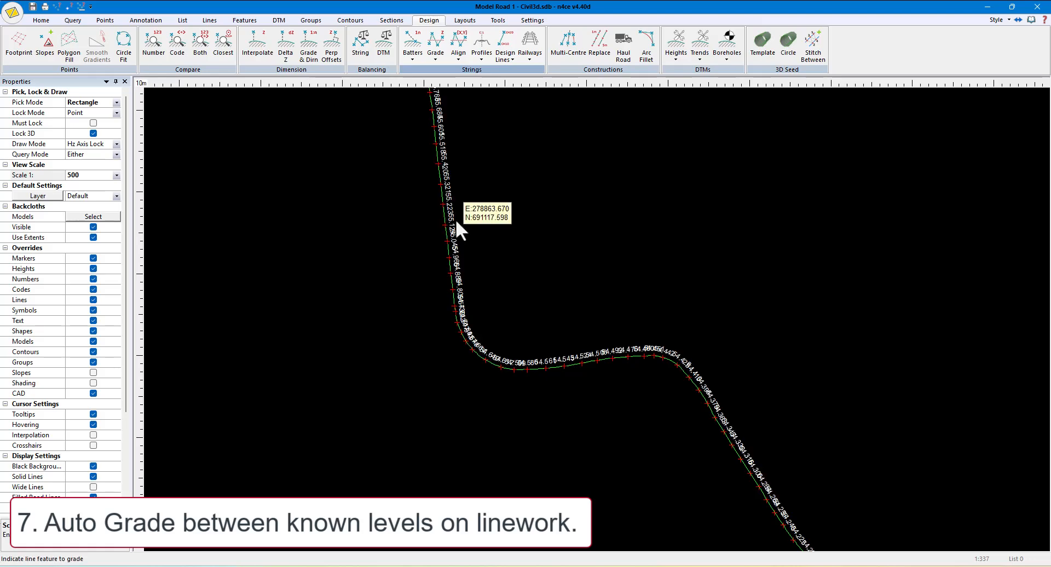
Set the view scale to 1:200 to shrink the height annotation along the graded road line.
left_click(117, 175)
left_click(96, 237)
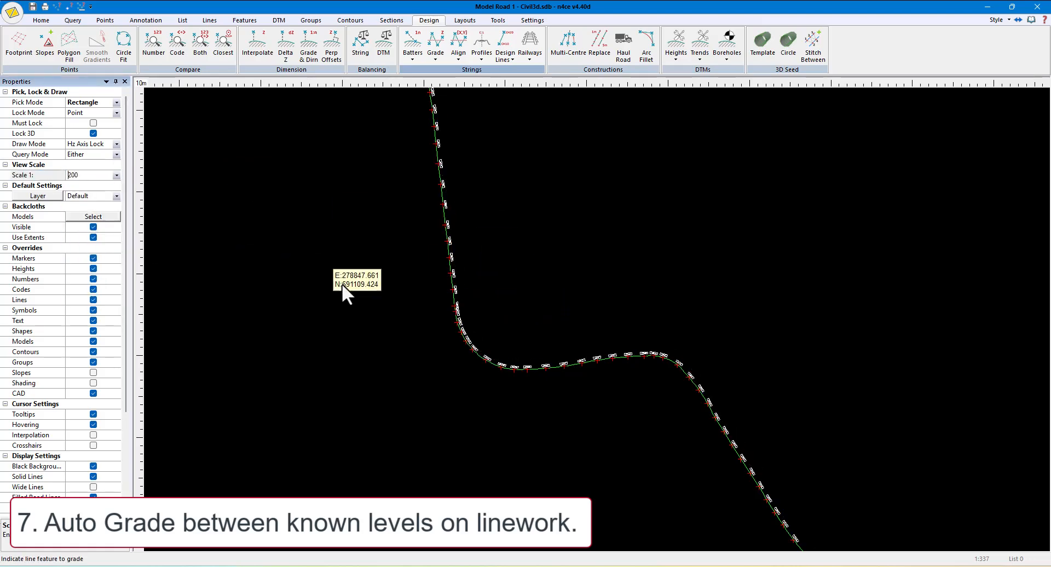
scroll(512, 377, "up", 3)
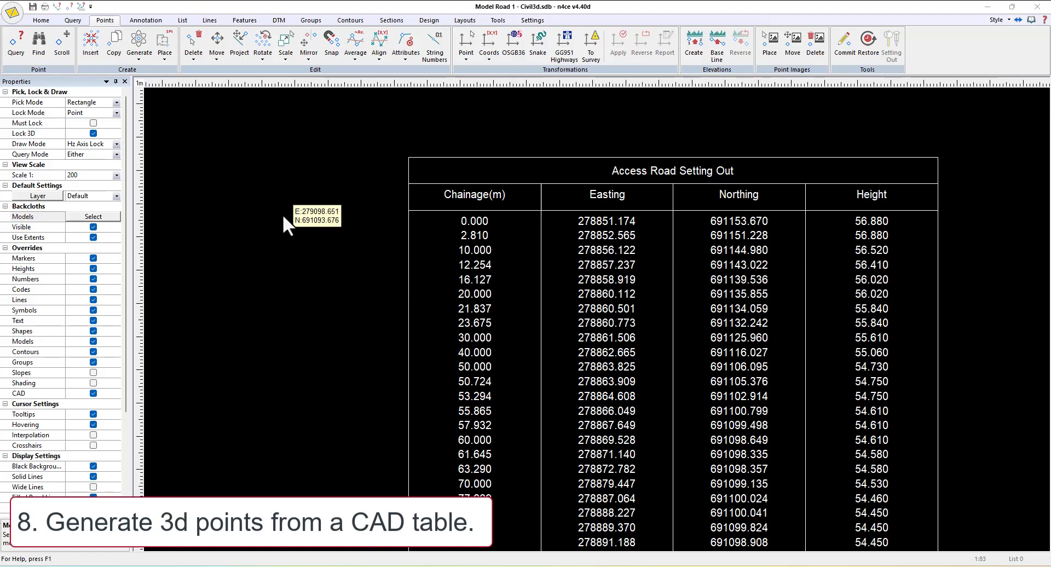
Generate 3D points from the whole Access Road Setting Out table with the Default import filter and point code RD.
left_click(141, 54)
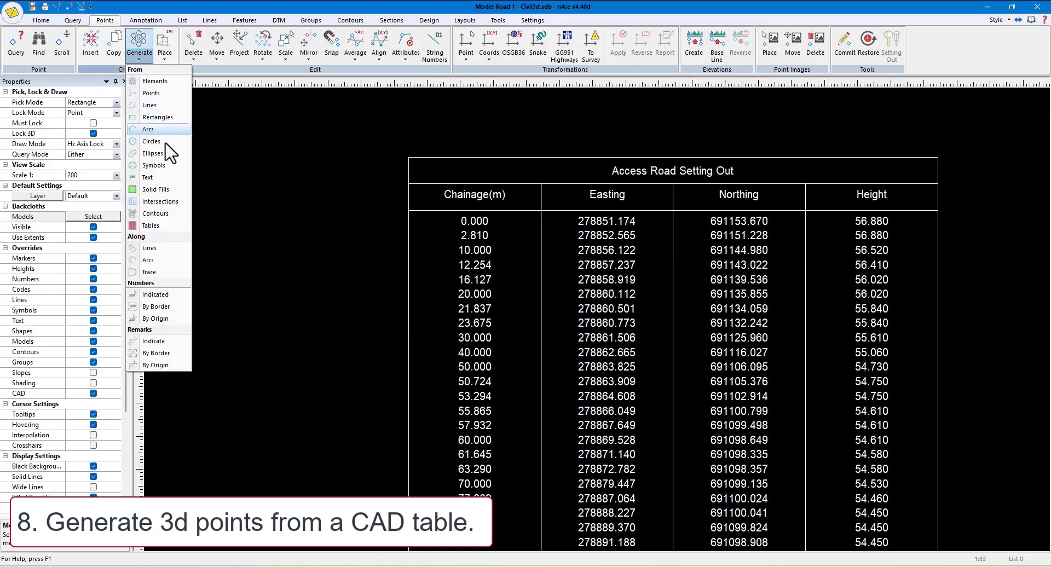
left_click(159, 225)
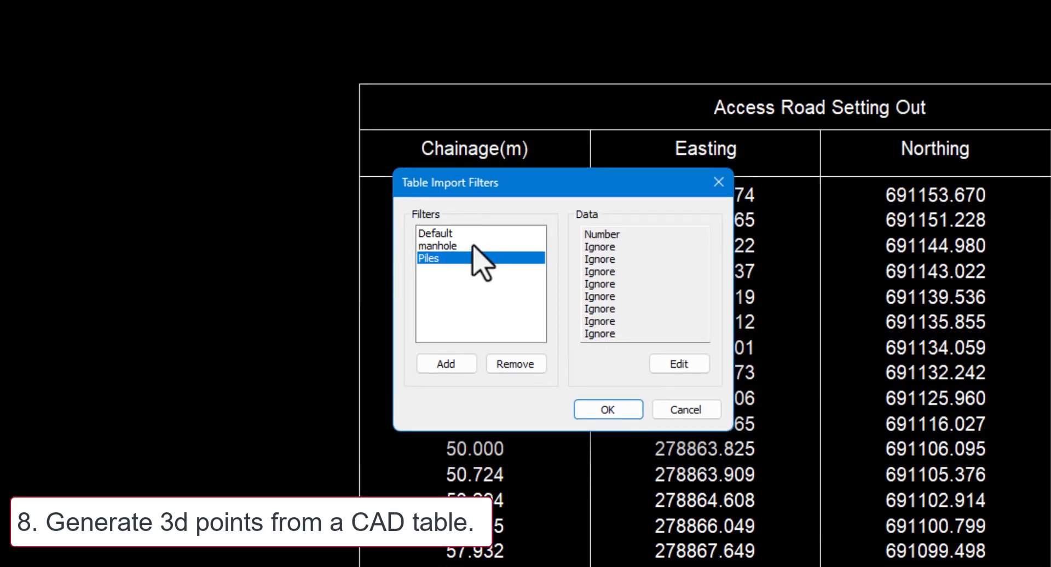
left_click(474, 240)
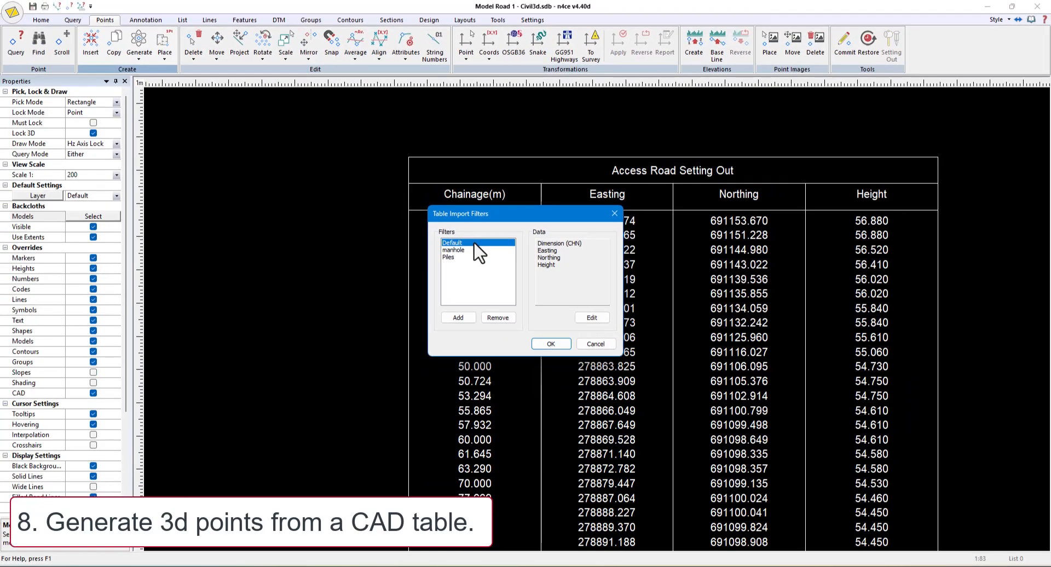
left_click(558, 343)
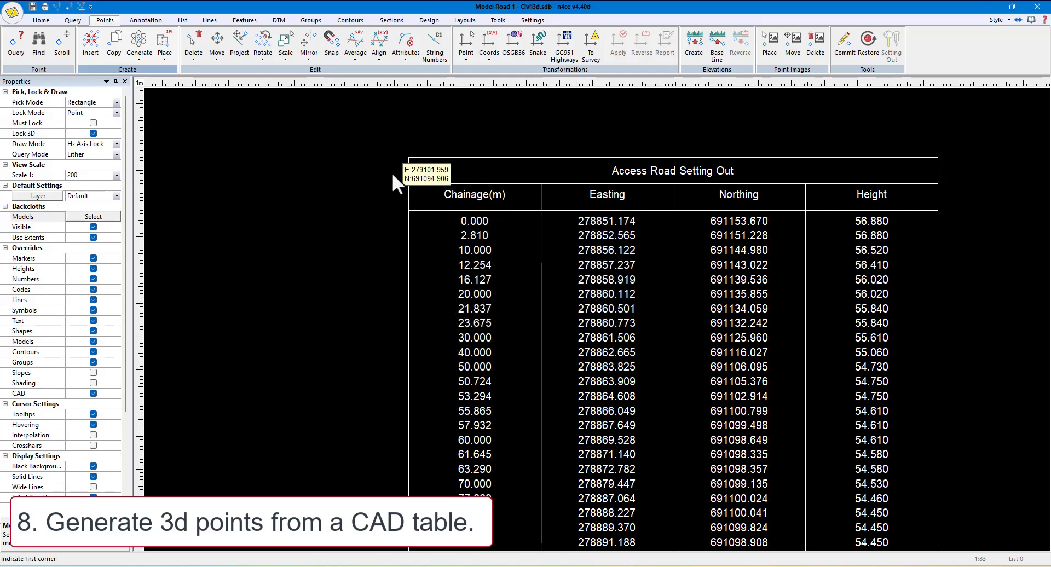
left_click(403, 188)
scroll(695, 416, "down", 5)
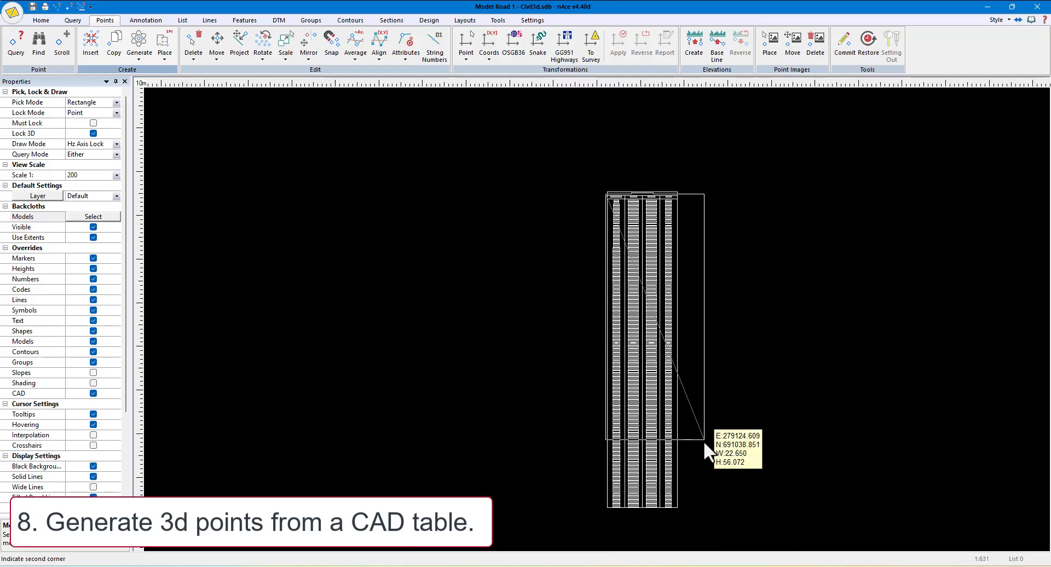
left_click(686, 516)
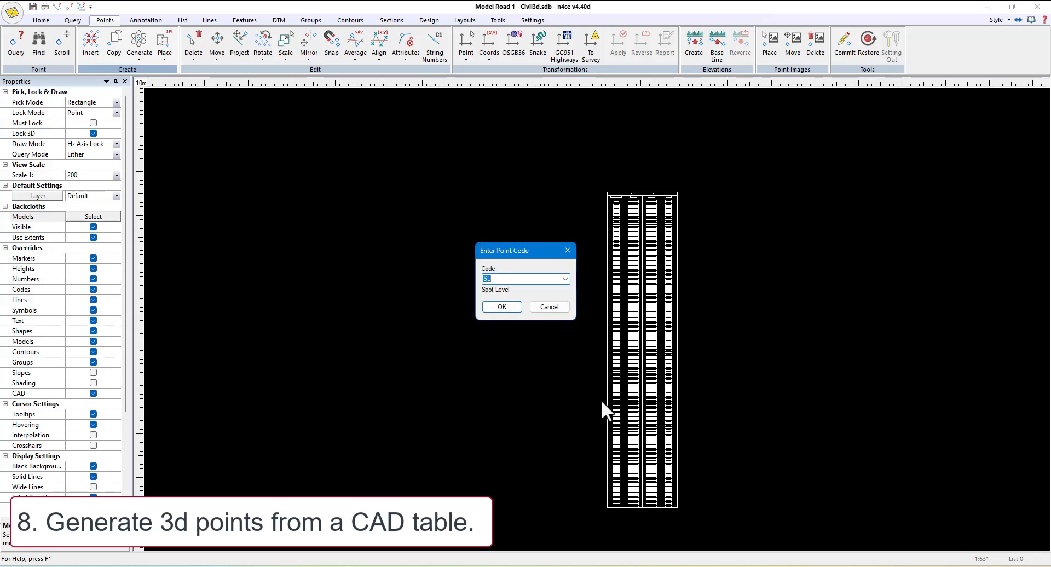
type("RD")
left_click(485, 305)
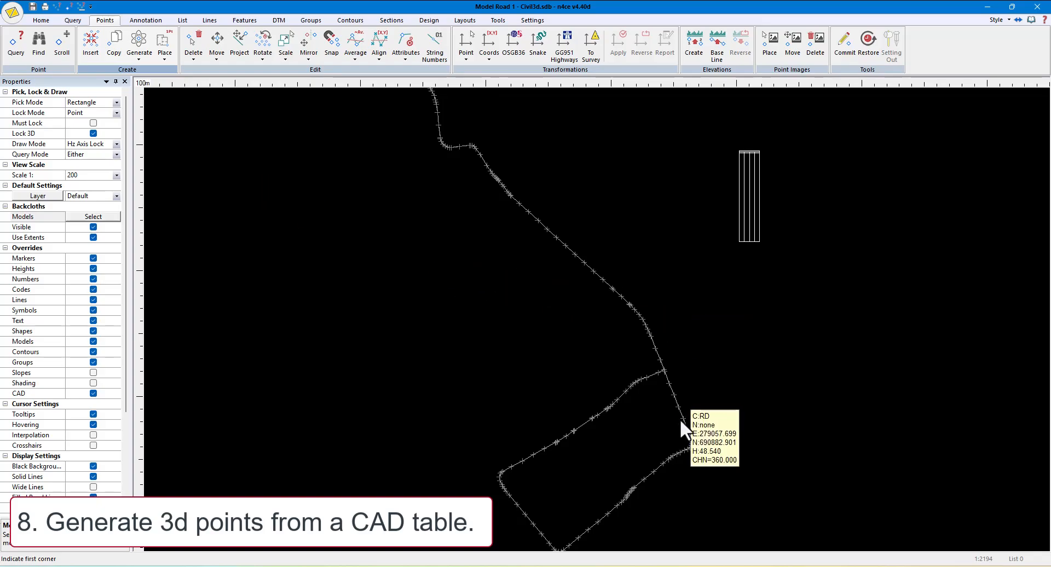
scroll(661, 373, "up", 5)
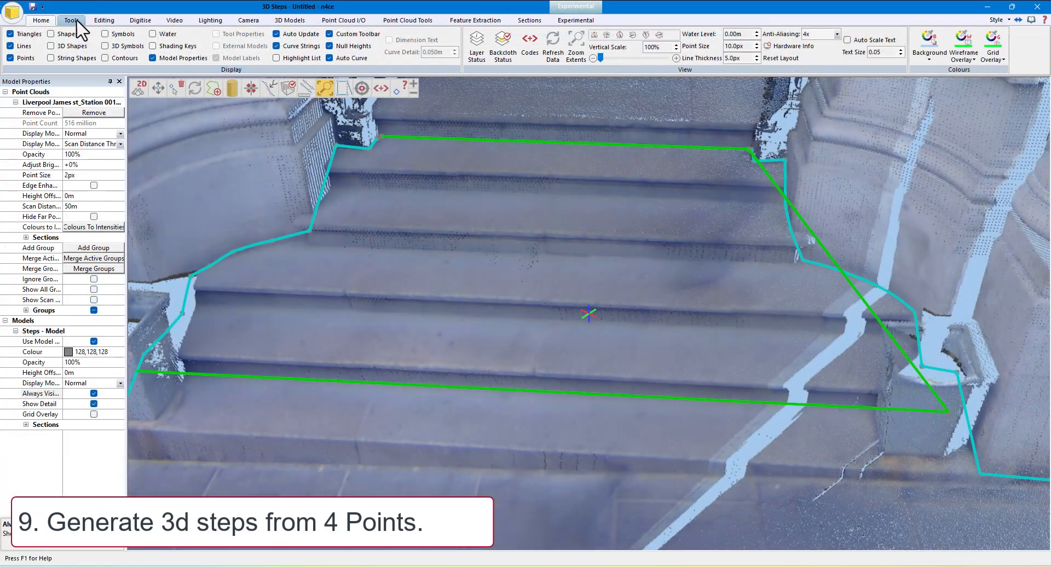
Measure the horizontal depth of a stair tread between two step edges in the point cloud.
left_click(72, 20)
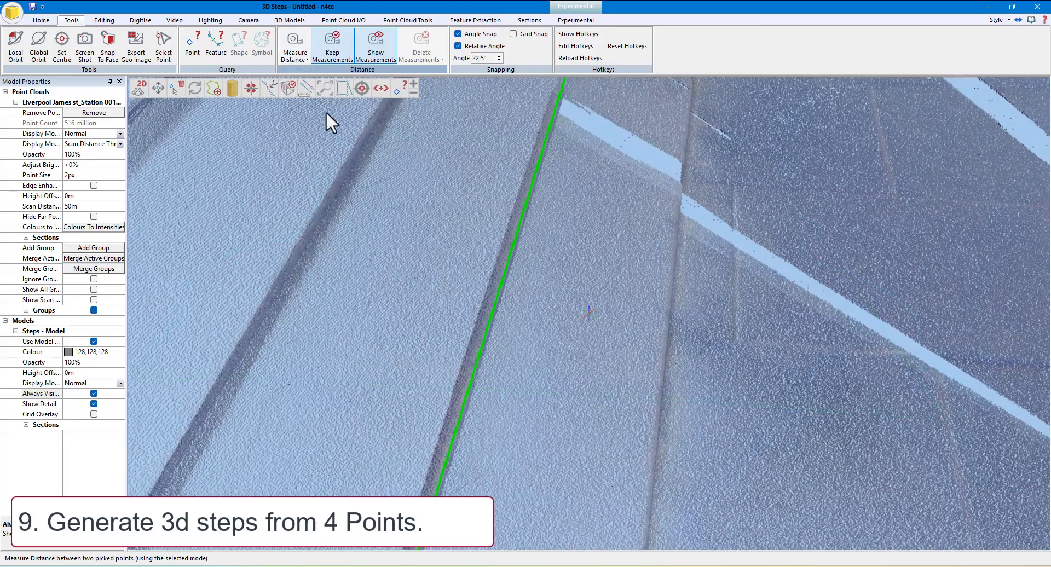
left_click(294, 57)
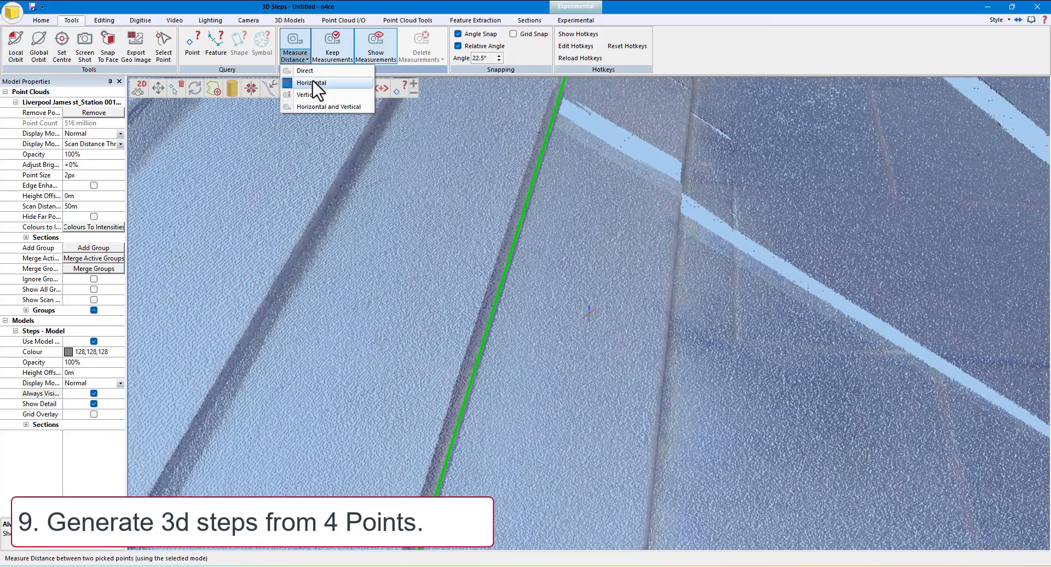
left_click(311, 83)
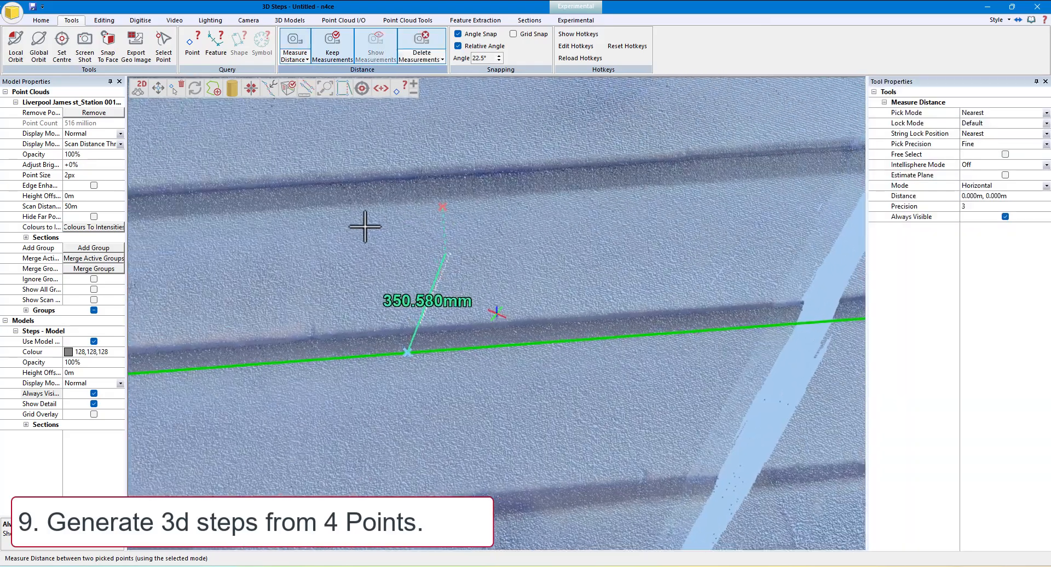
middle_click_drag(365, 227, 353, 264)
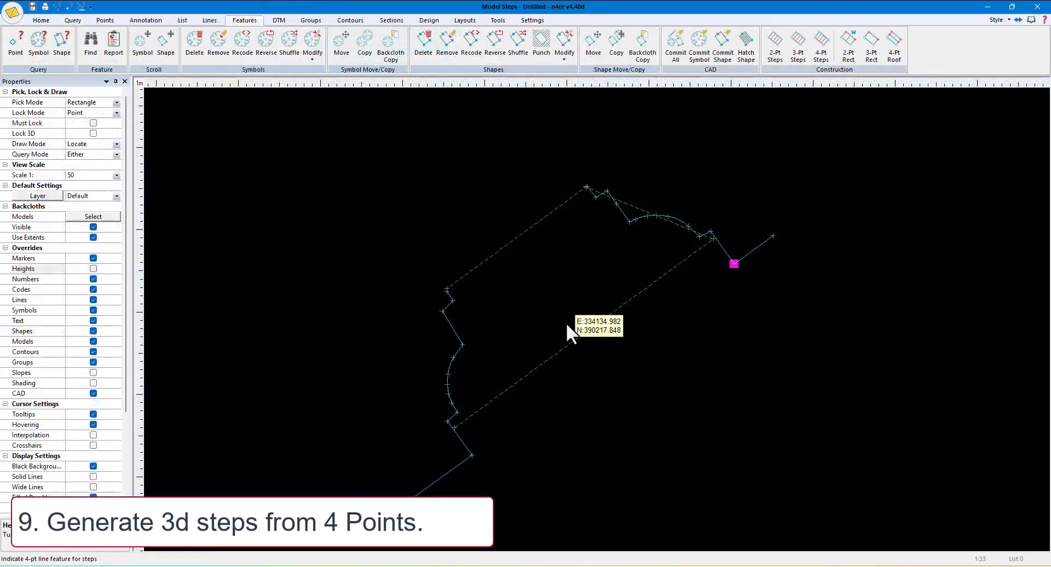
Create 3D steps from the dashed four-point line in the 2D steps model, with a default step width of 0.36.
left_click(817, 54)
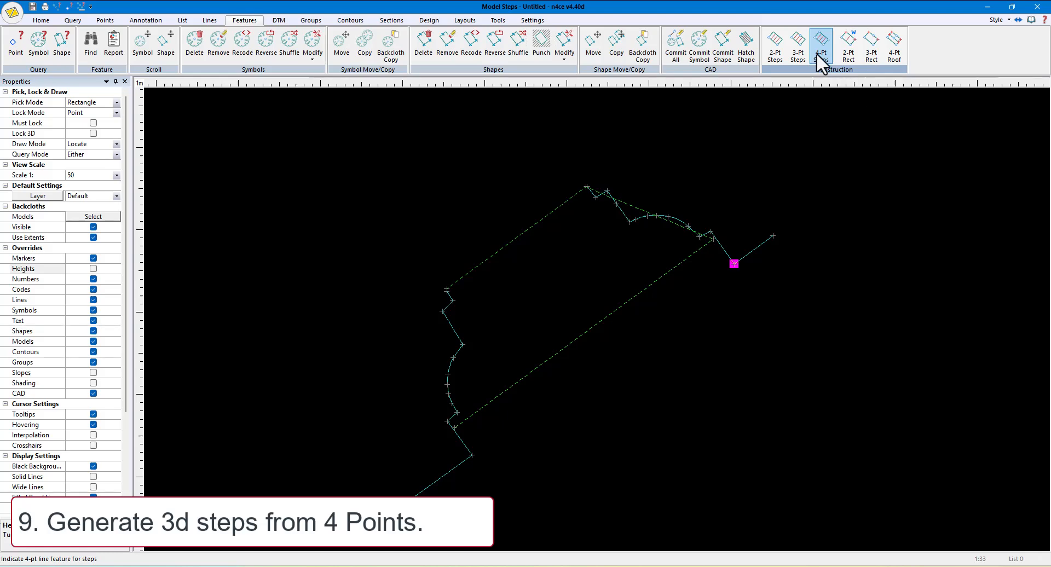
left_click(648, 287)
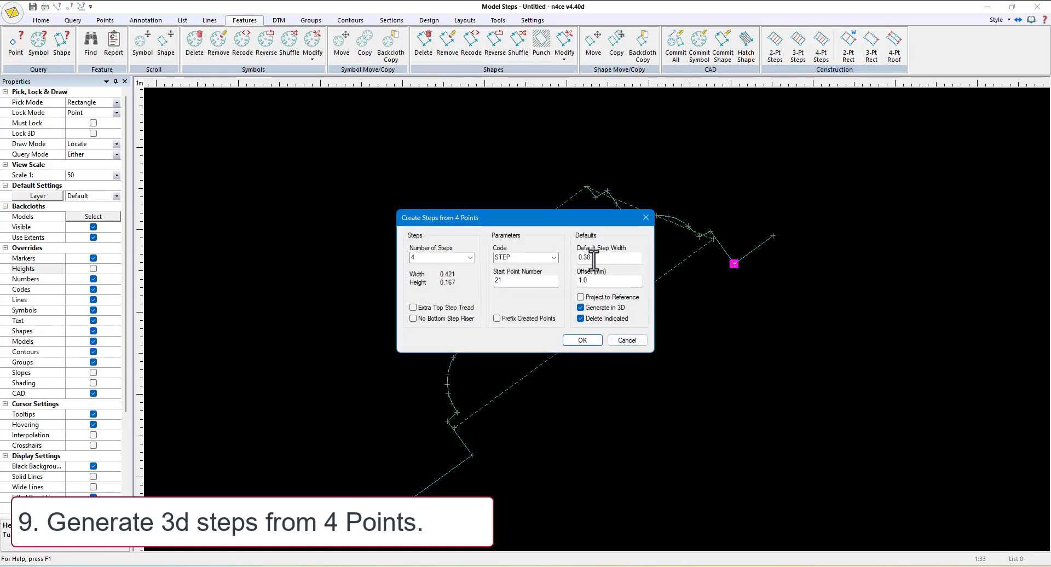
left_click_drag(586, 258, 598, 261)
type("6")
left_click(582, 340)
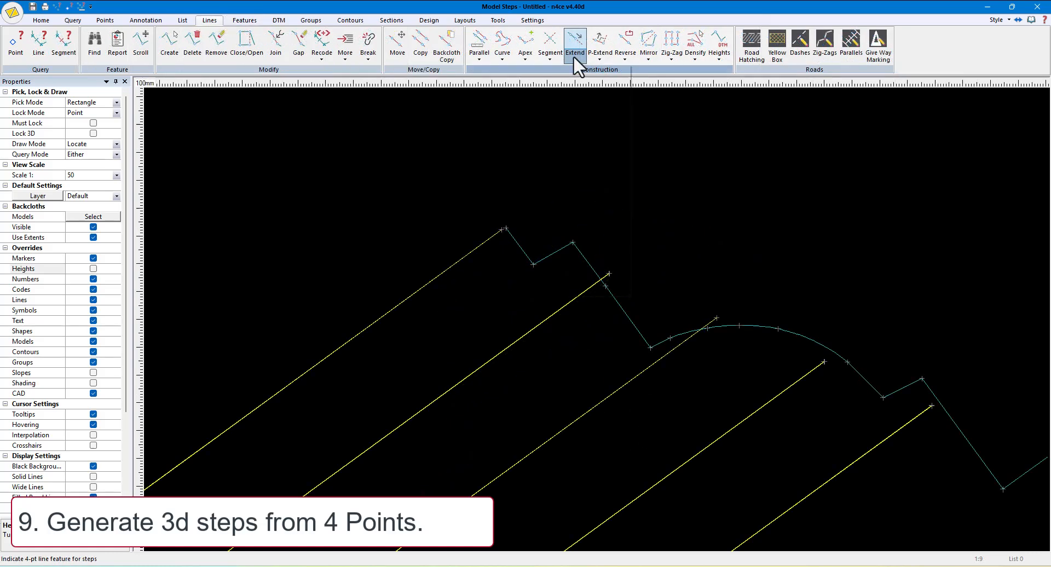
Extend the end of a STEP line to the curved wall line with multi-line extension to reference, retaining heights and pulling back 1 mm.
left_click(574, 55)
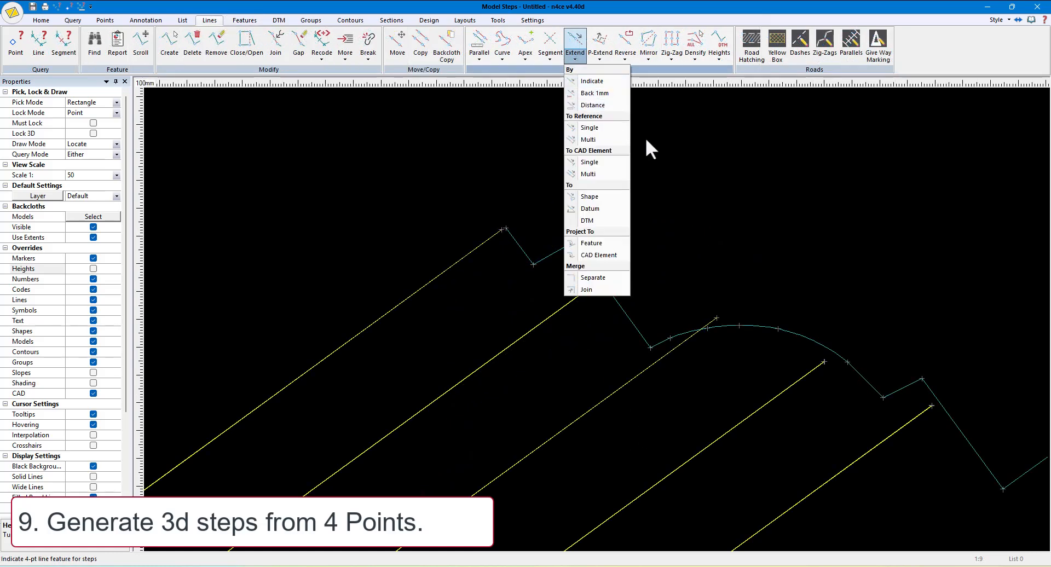
left_click(593, 140)
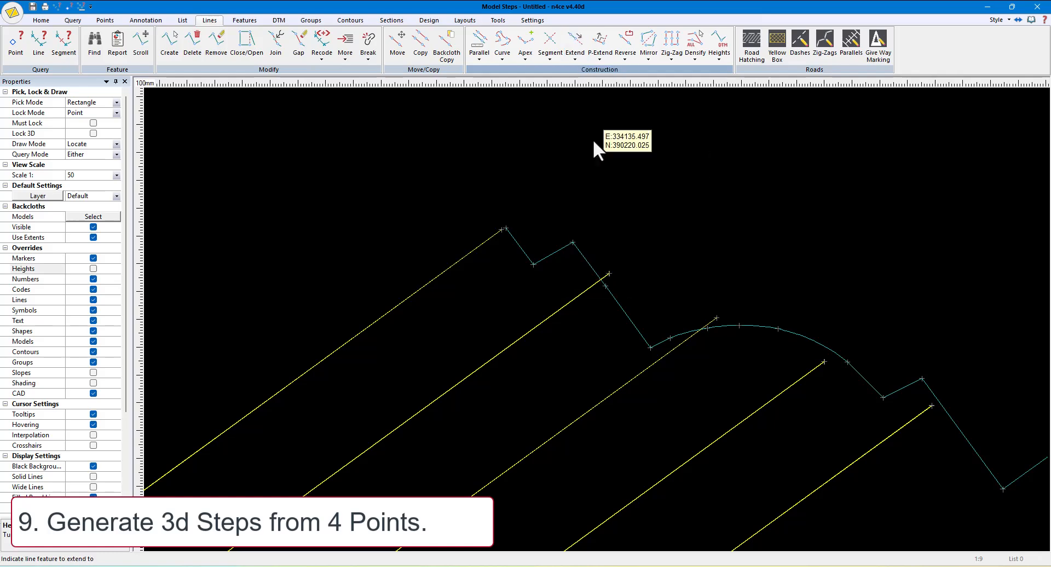
left_click(617, 305)
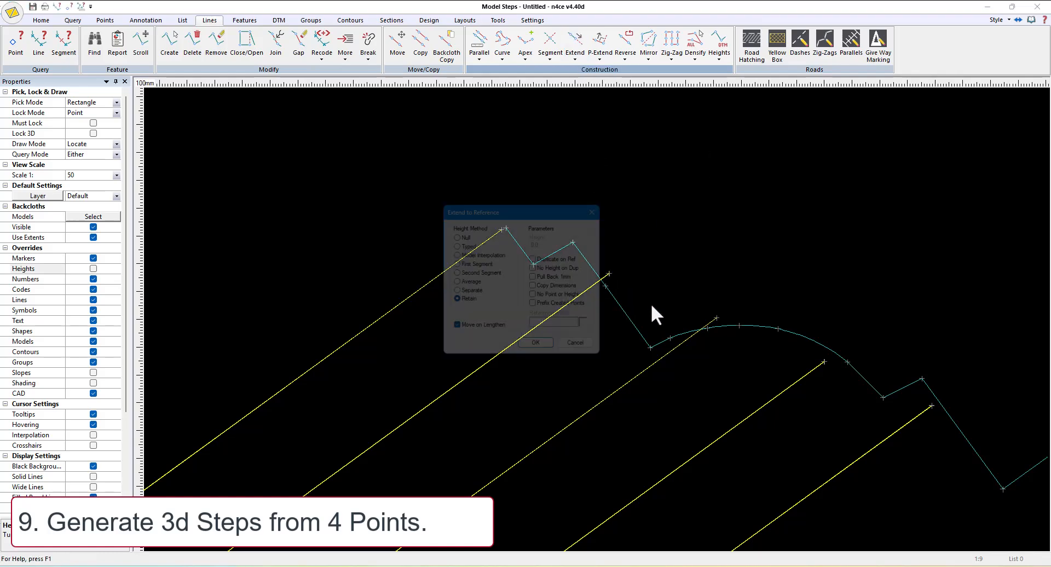
left_click(557, 278)
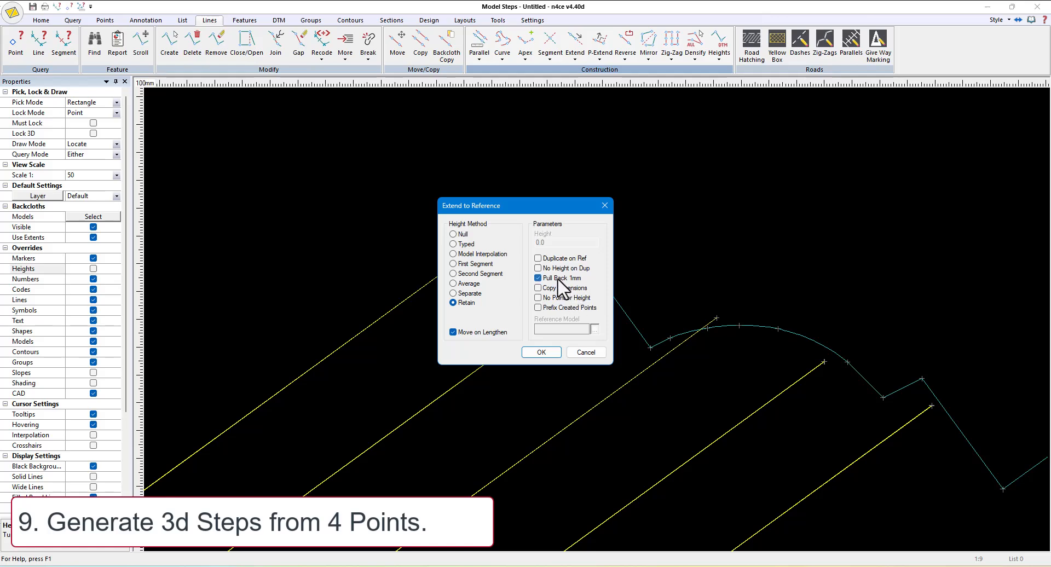
left_click(540, 352)
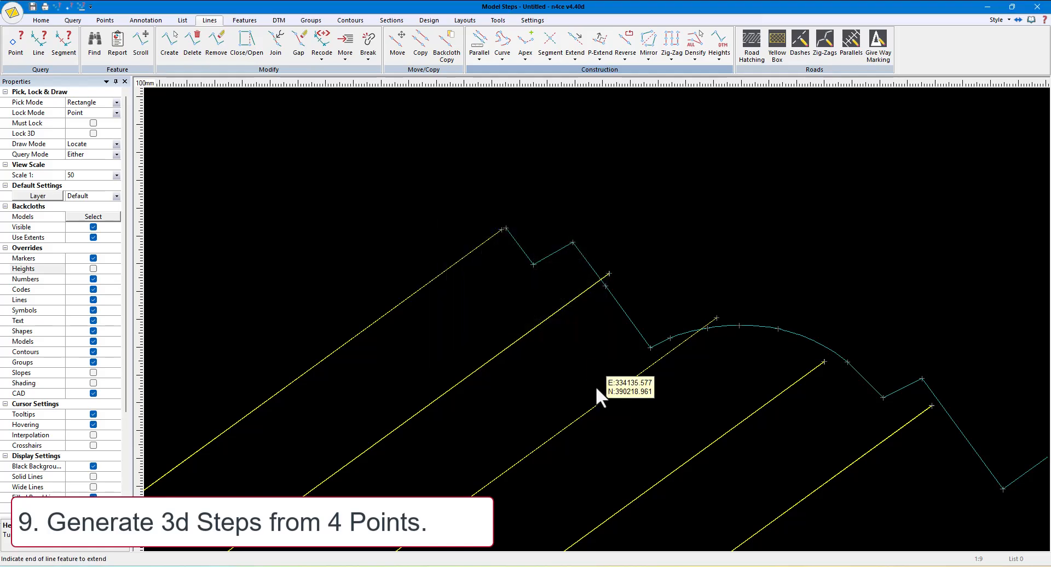
left_click(610, 272)
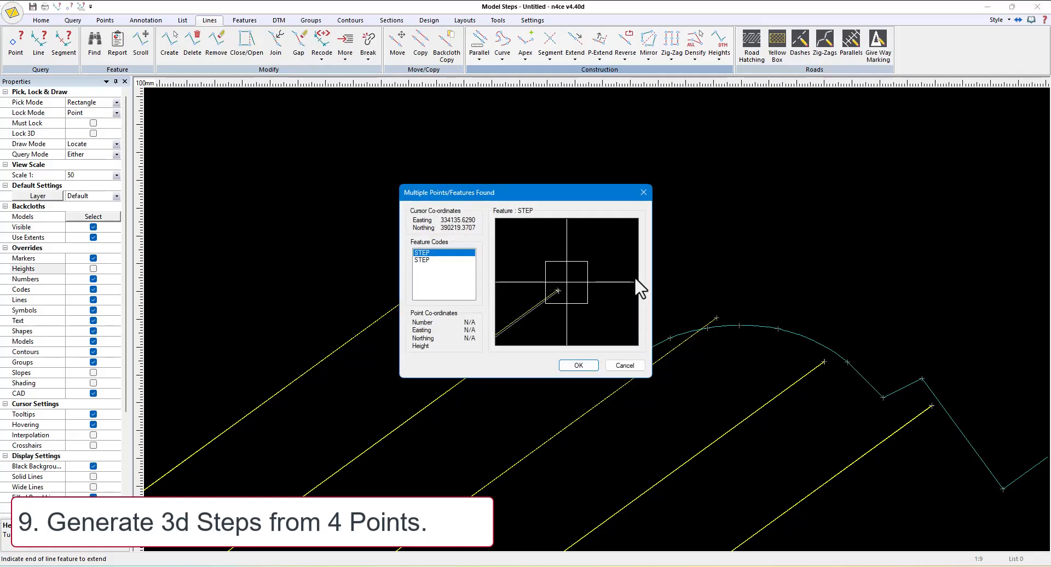
left_click(593, 364)
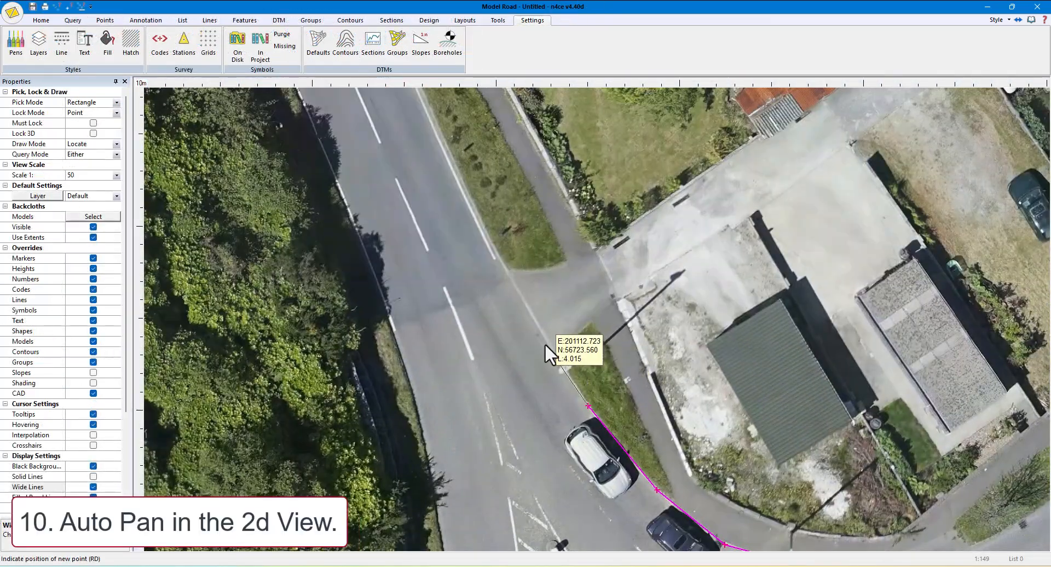
Add a point to the magenta road line along the kerb on the aerial image and turn on automatic panning.
left_click(543, 340)
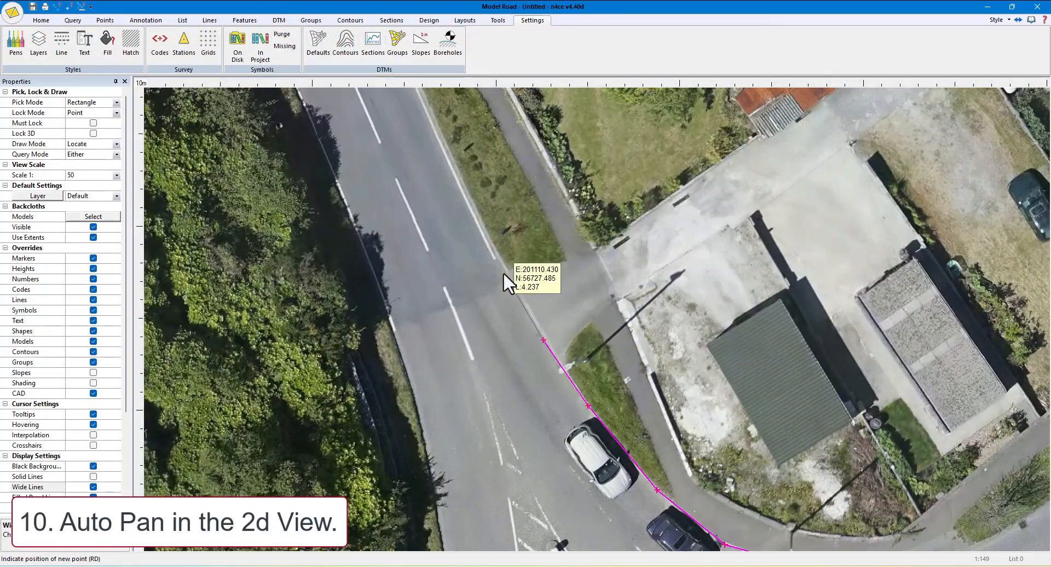
left_click(47, 23)
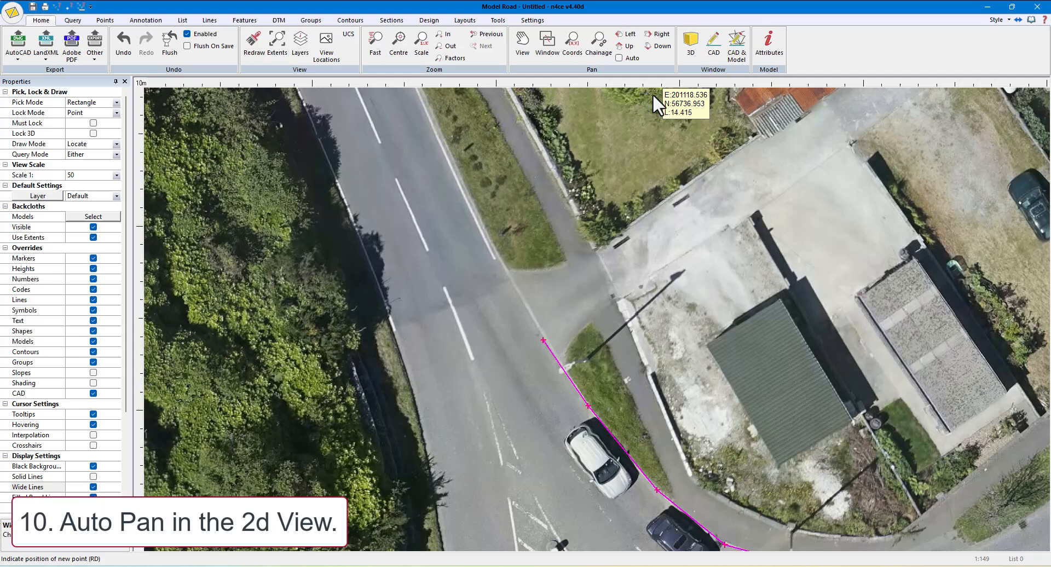
left_click(620, 58)
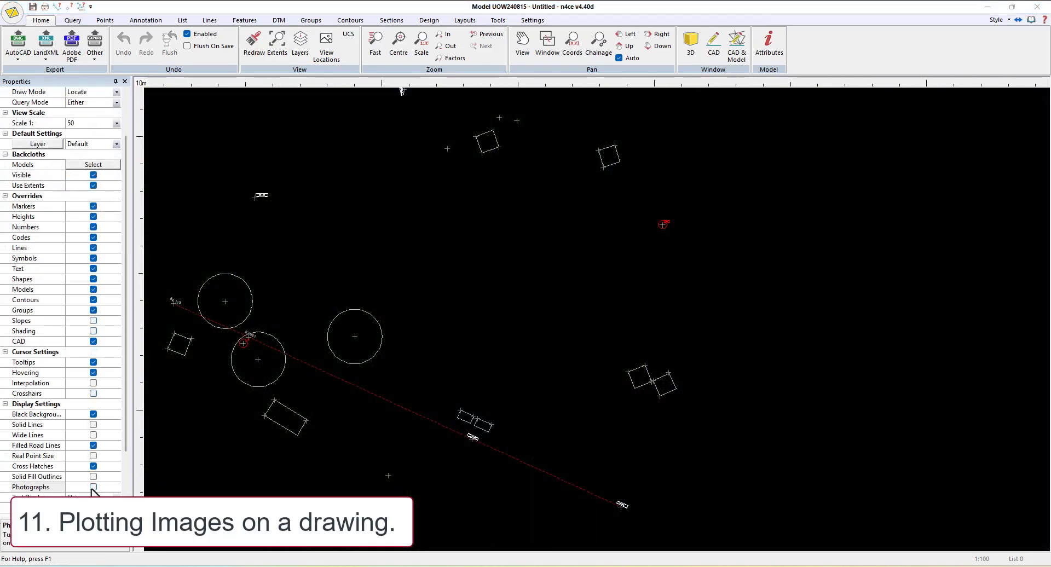
Turn on the display of photographs and preview the images attached to manhole point 8 and a manhole further up the drawing.
left_click(93, 487)
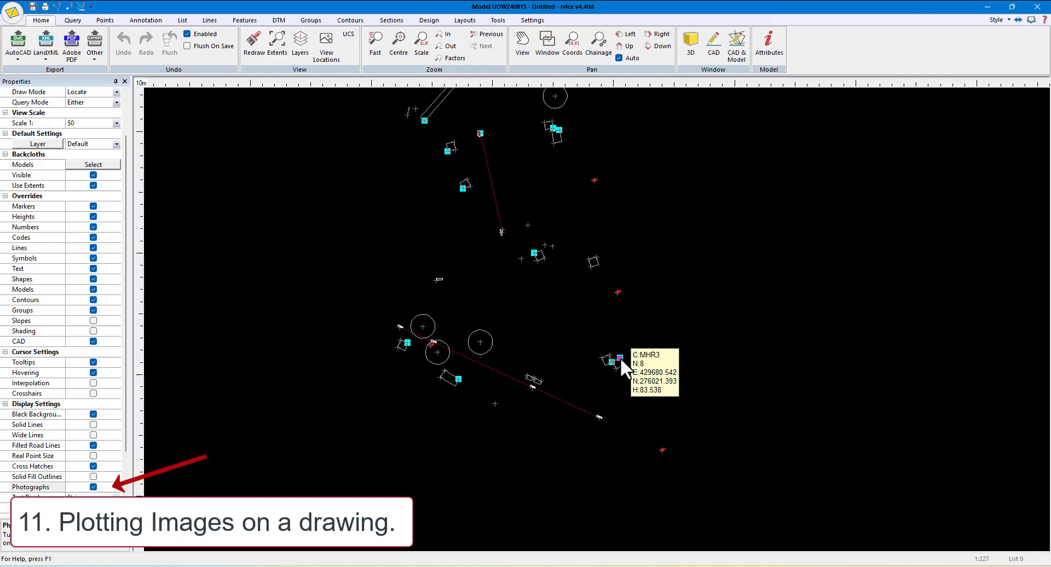
mouse_move(619, 357)
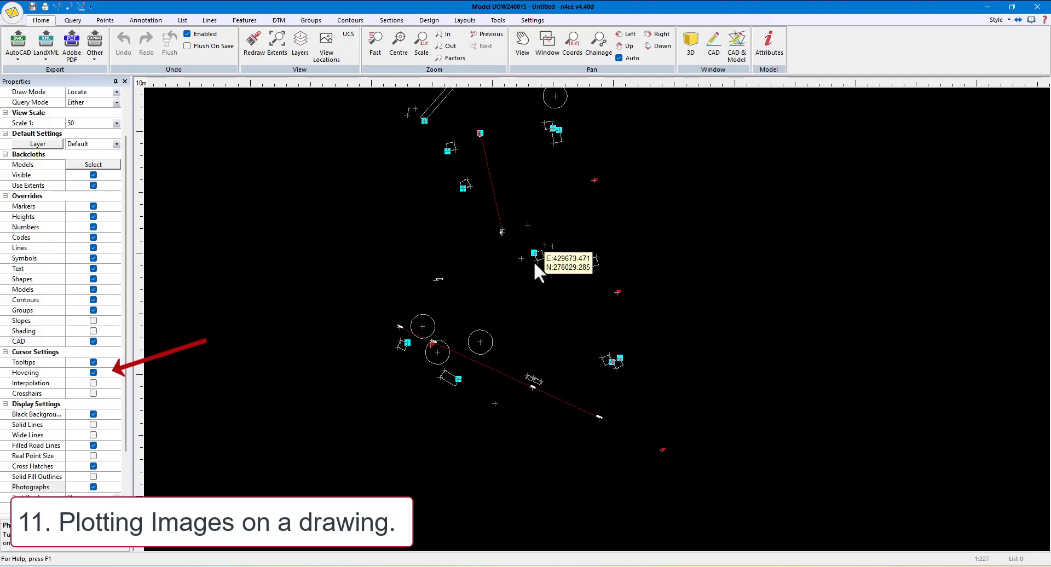
mouse_move(534, 252)
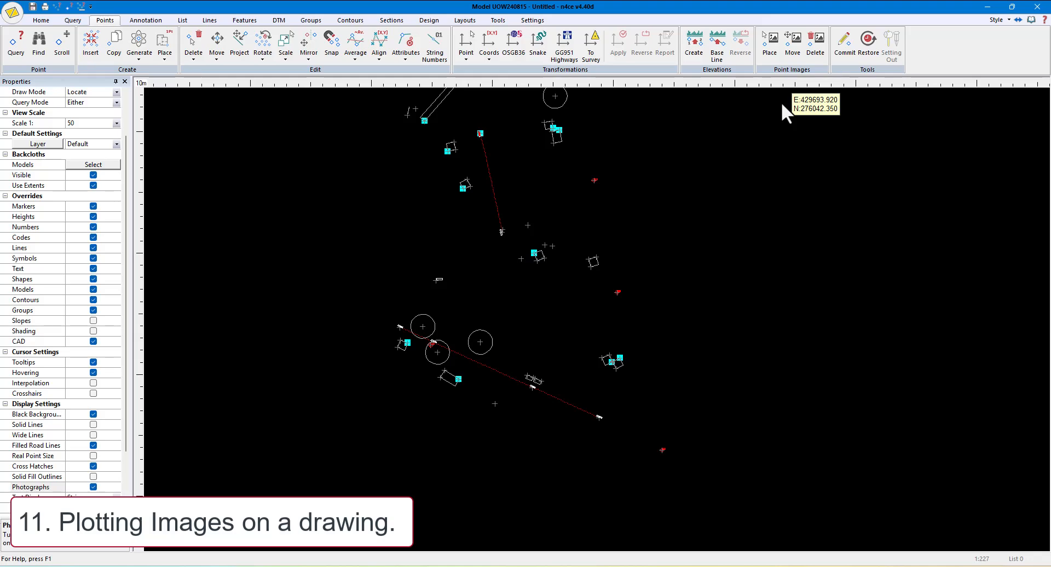
Place the photograph of manhole point 8 (MHR3) in a sketched rectangle beside the point, with a filled arrow of size 2.0.
left_click(775, 56)
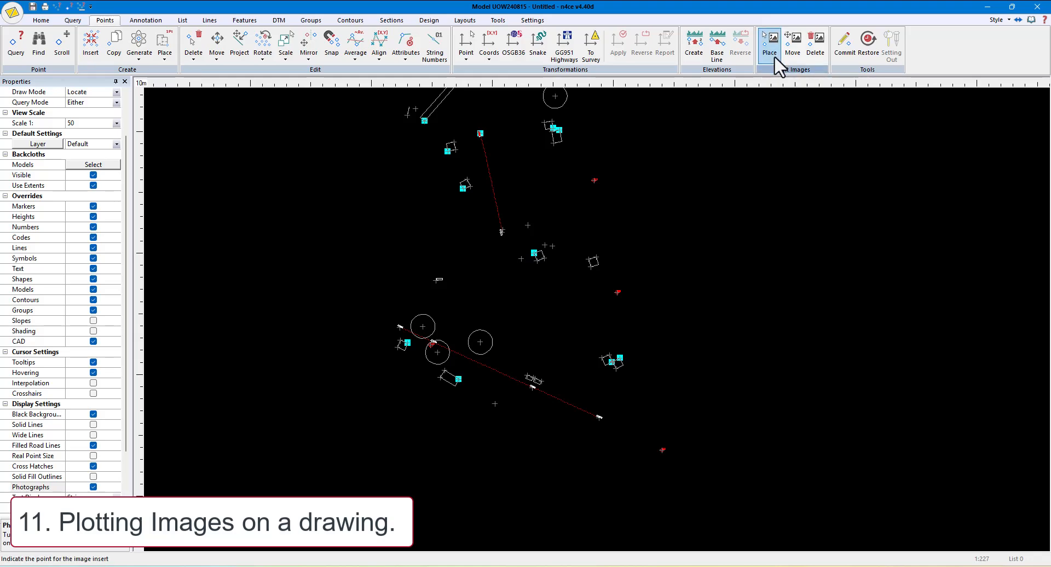
scroll(685, 366, "up", 5)
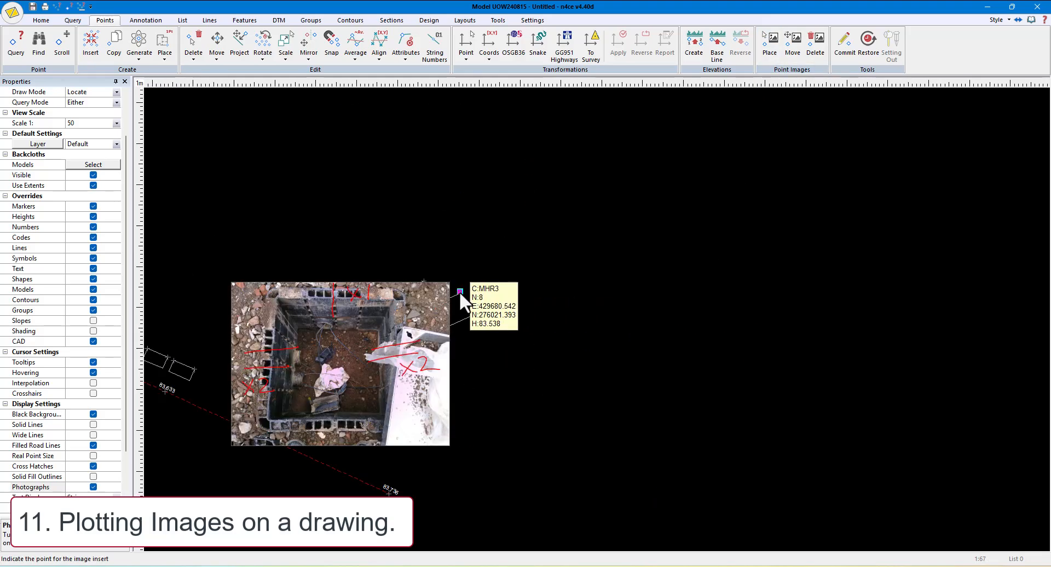
left_click(460, 292)
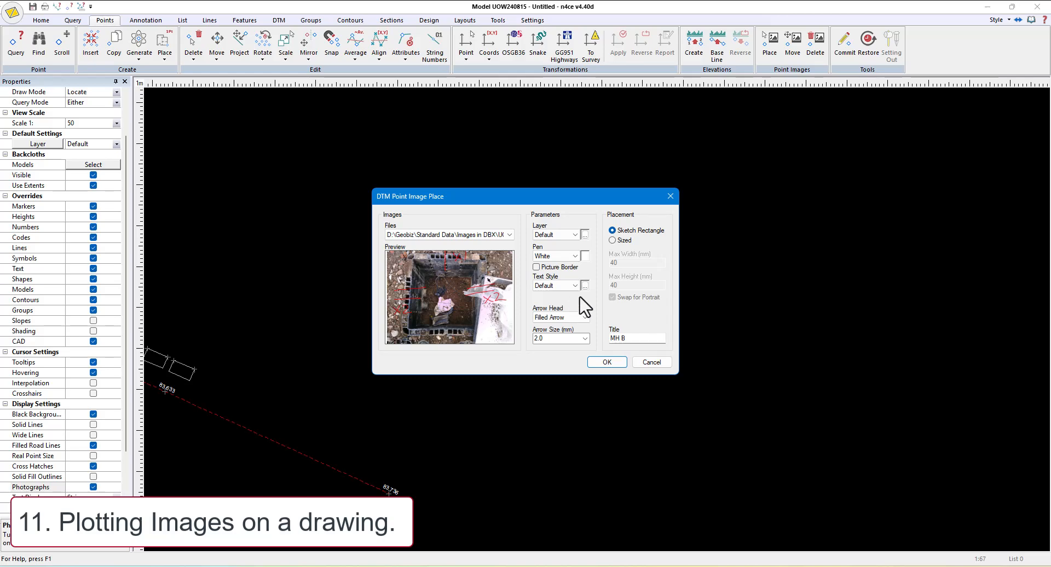
left_click(602, 360)
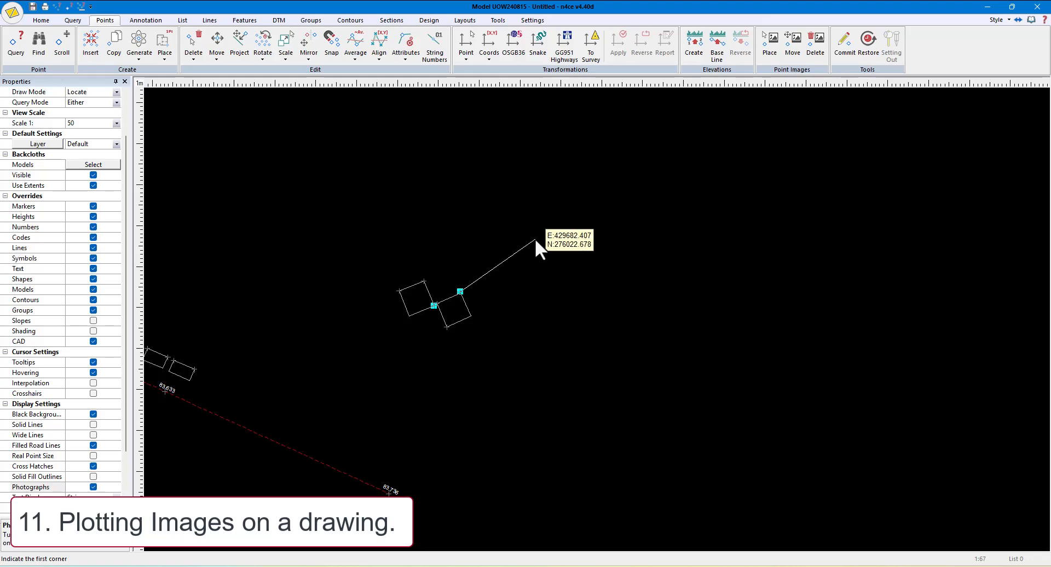
left_click(529, 213)
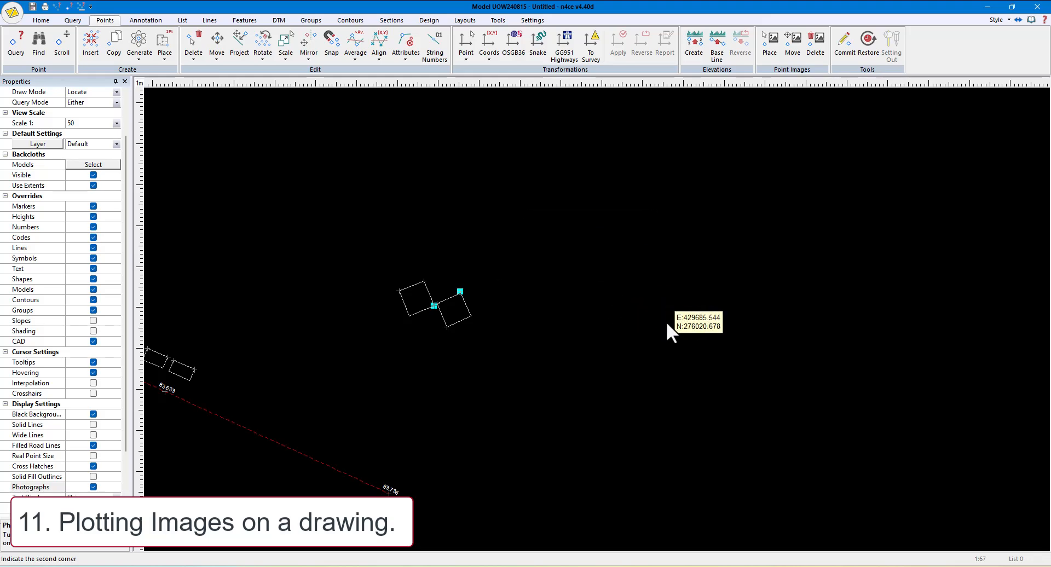
Place the photograph titled MH B in a sketched rectangle below the other manhole, with a filled arrow of size 2.0.
left_click(433, 306)
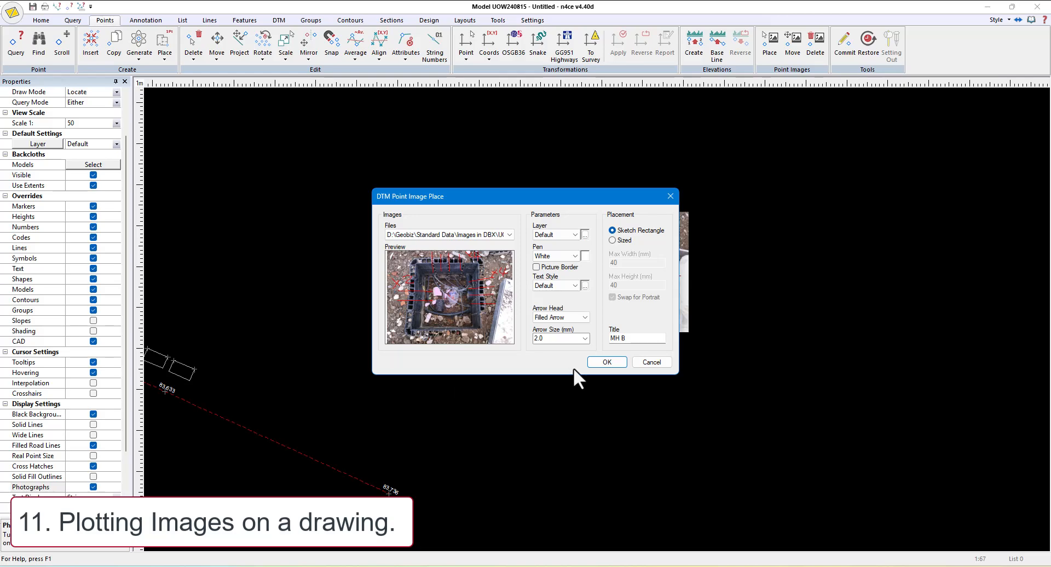
left_click(606, 362)
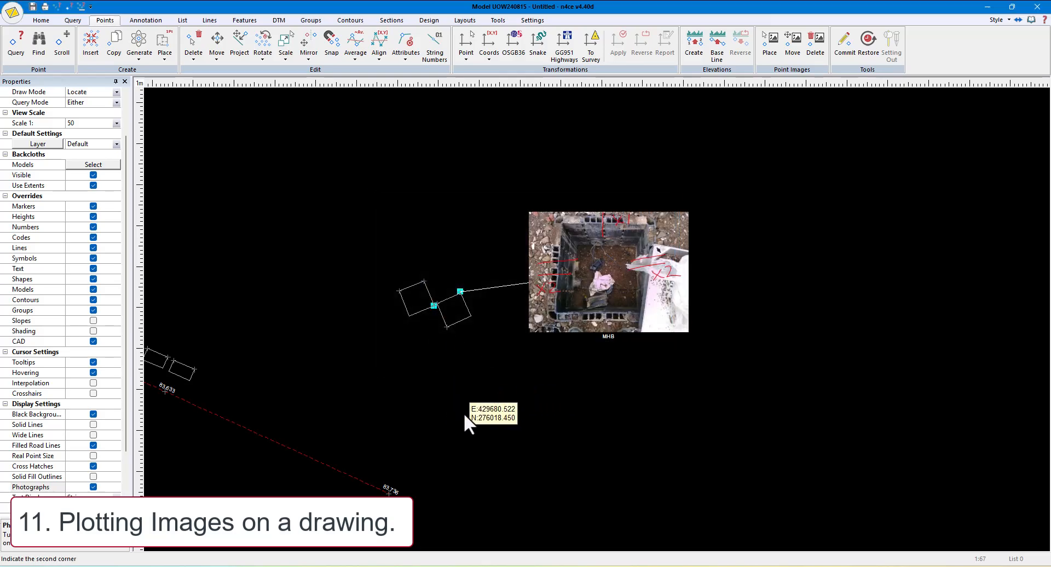
left_click(568, 484)
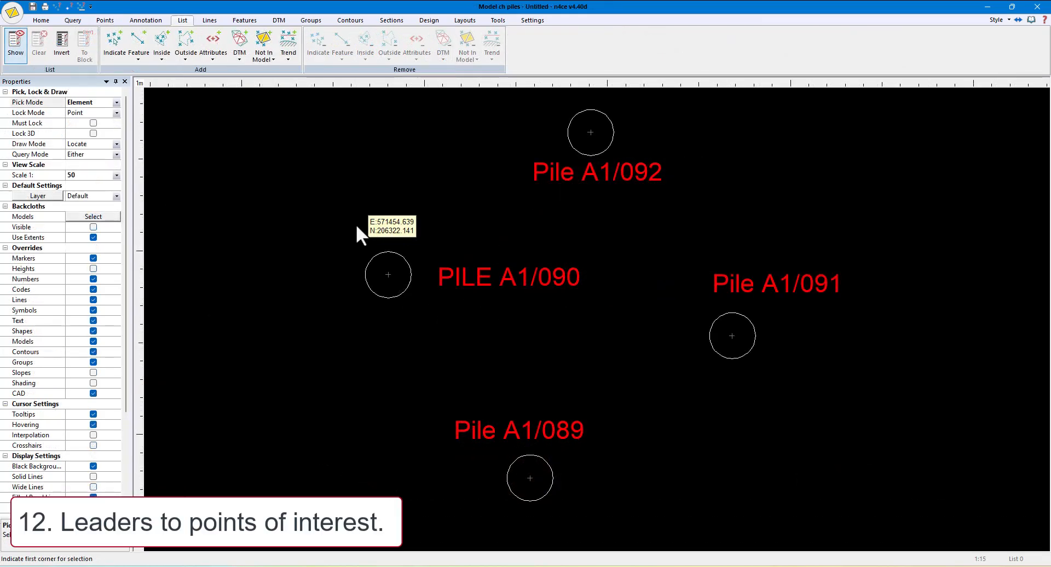
Add the four pile points to the list with an enclosing rectangle and set the pick mode to List.
left_click(157, 54)
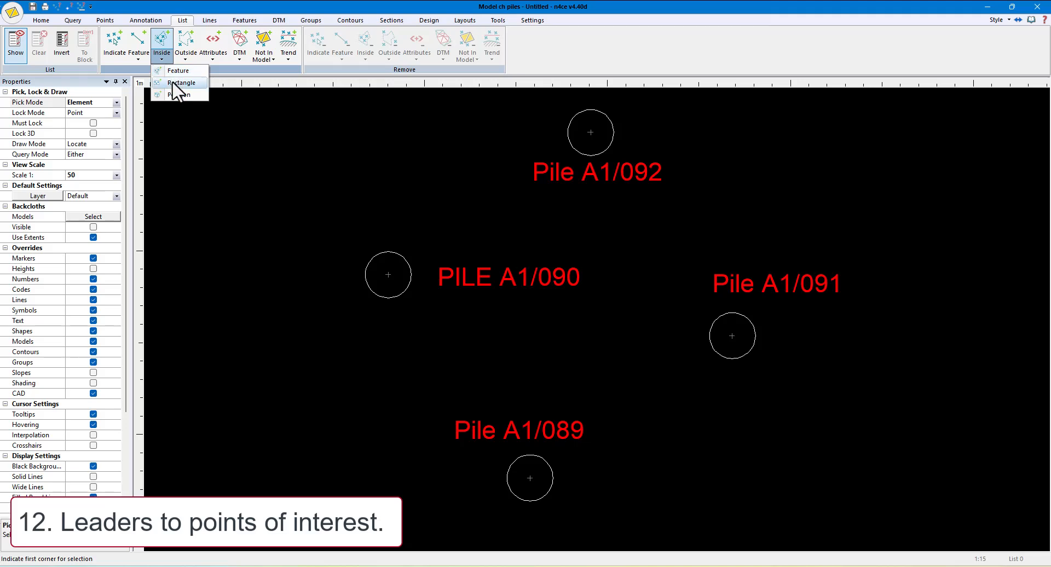
left_click(173, 89)
left_click(281, 101)
left_click(855, 539)
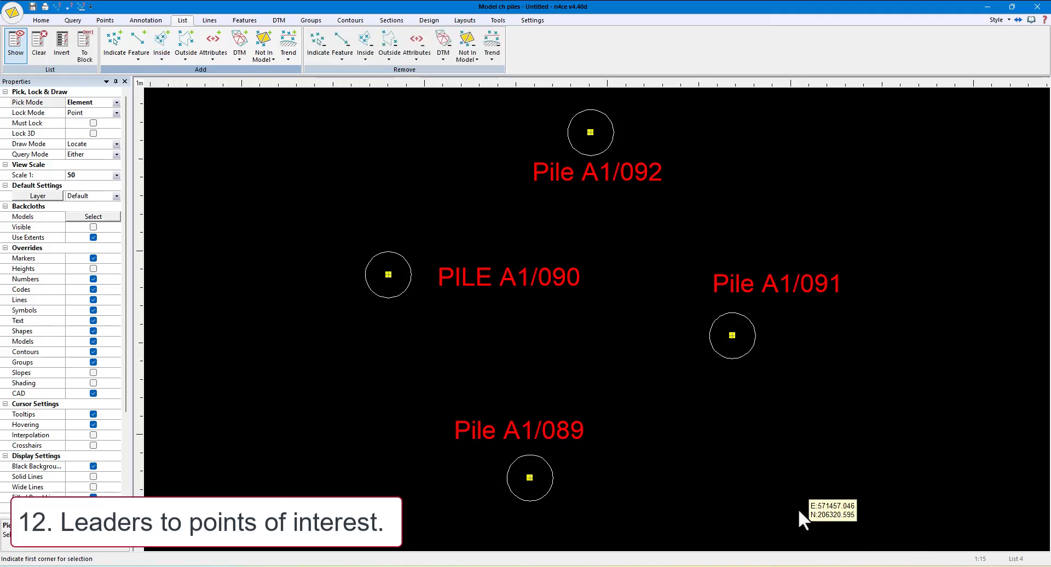
left_click(116, 103)
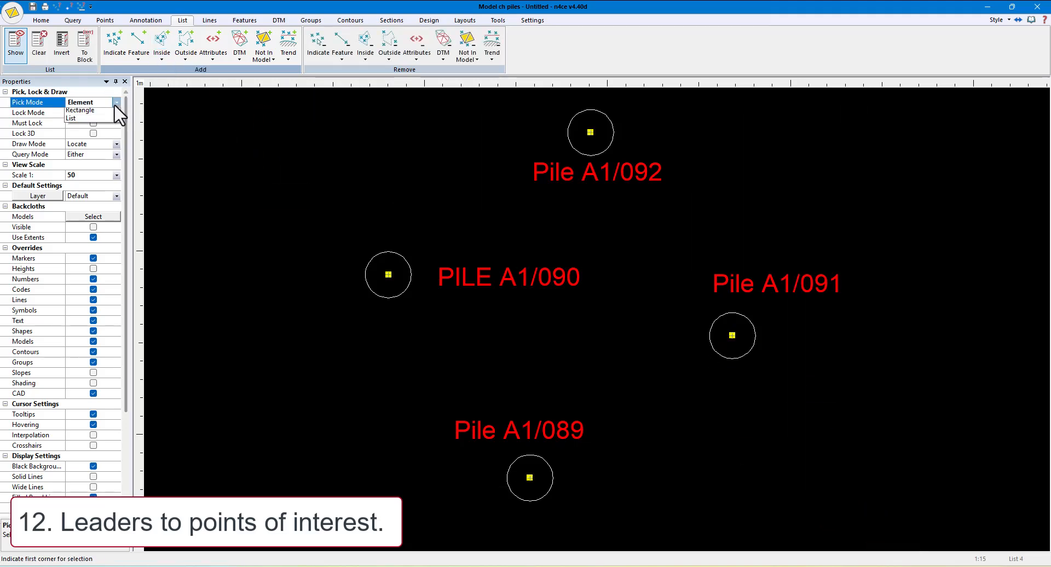
left_click(89, 131)
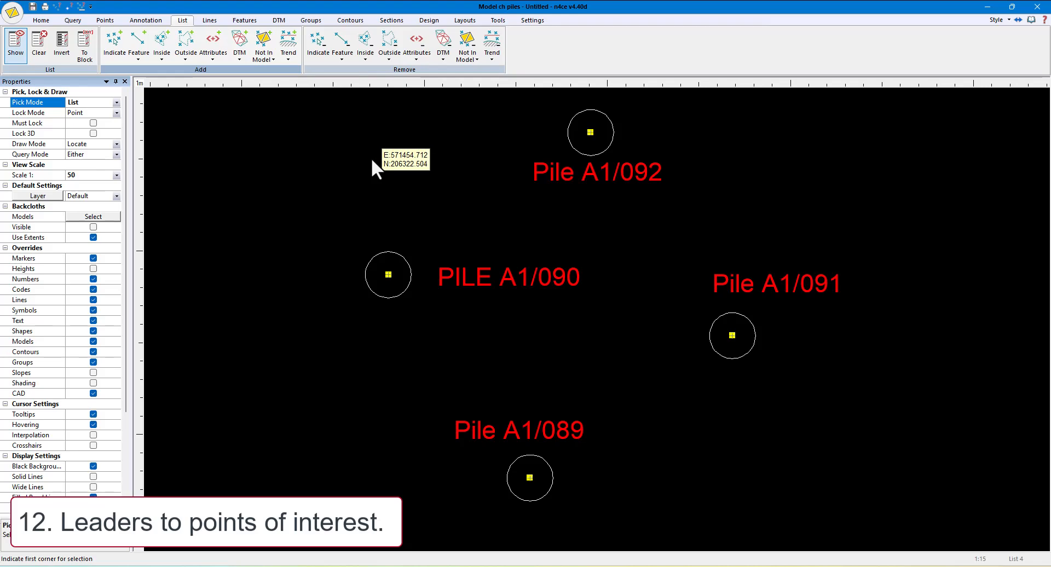
Add number leaders to the listed piles with closest point enabled, 0.0 mm pull back and filled arrowheads of 1.0 mm.
left_click(143, 20)
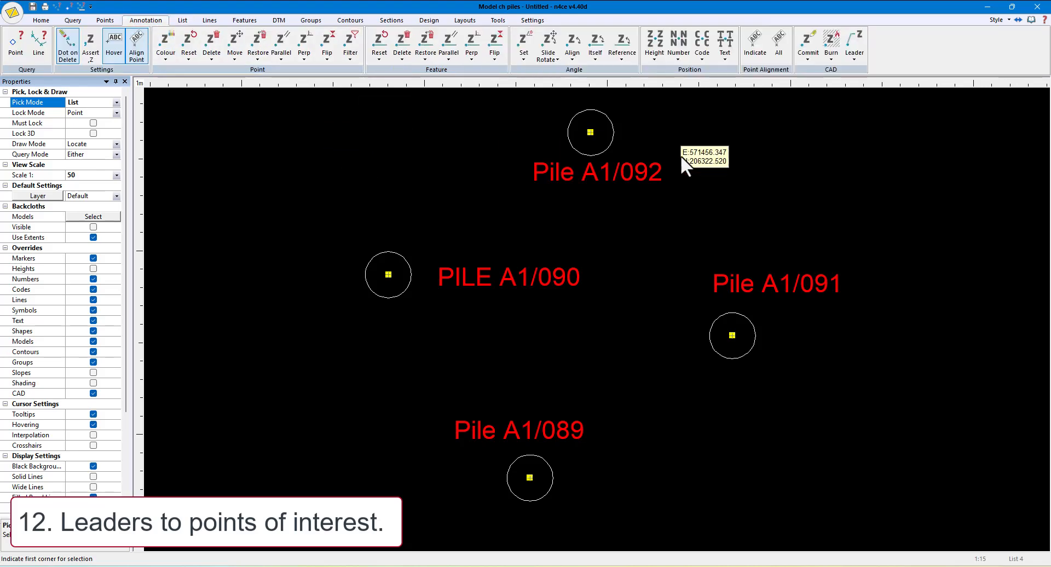
left_click(854, 55)
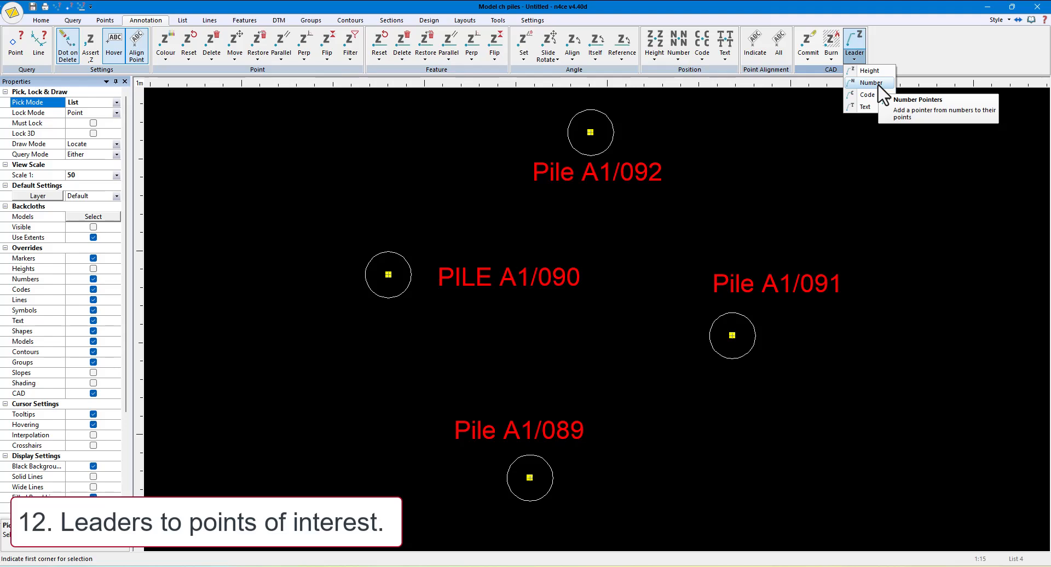
left_click(879, 85)
left_click(551, 309)
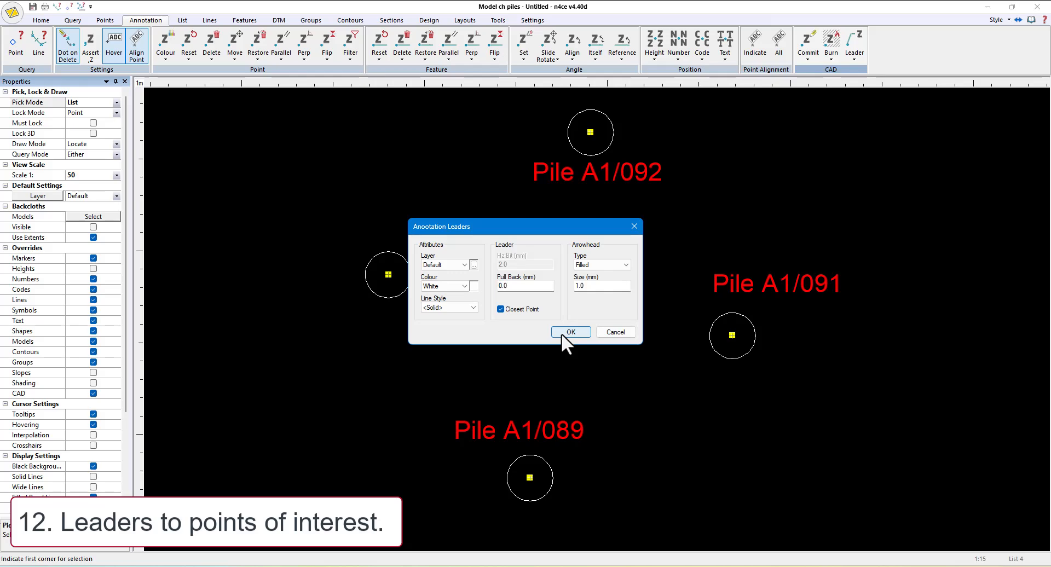
left_click(569, 331)
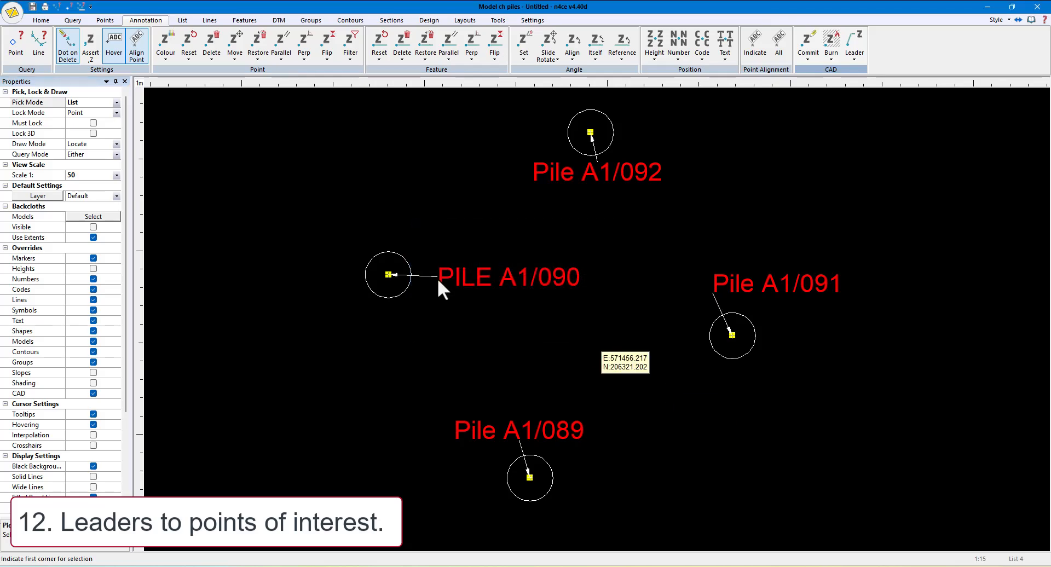
Clear the point list and examine the leader from the PILE A1/090 label to its point.
left_click(183, 20)
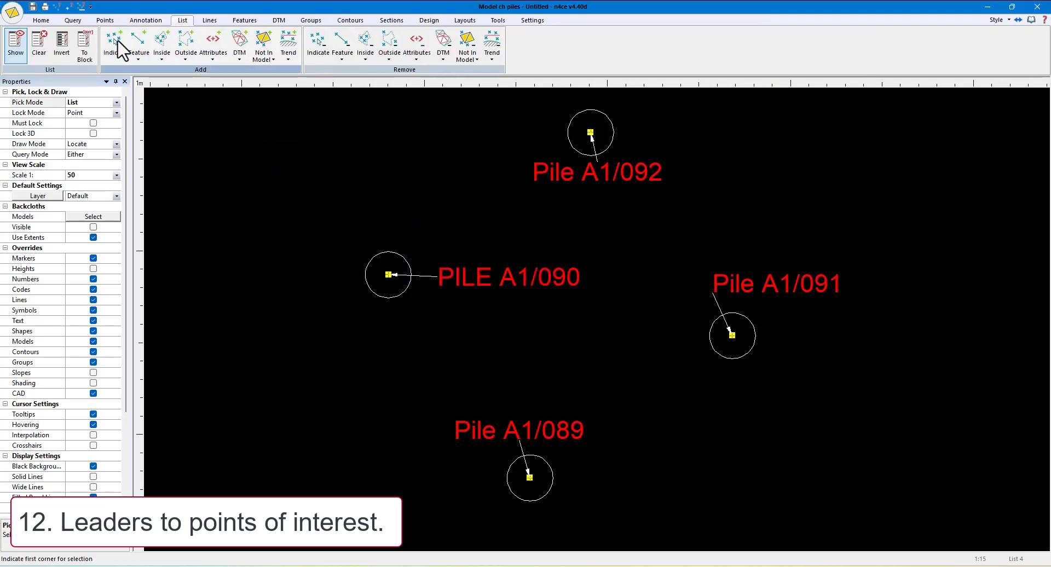
left_click(39, 46)
scroll(401, 271, "up", 2)
scroll(403, 272, "up", 2)
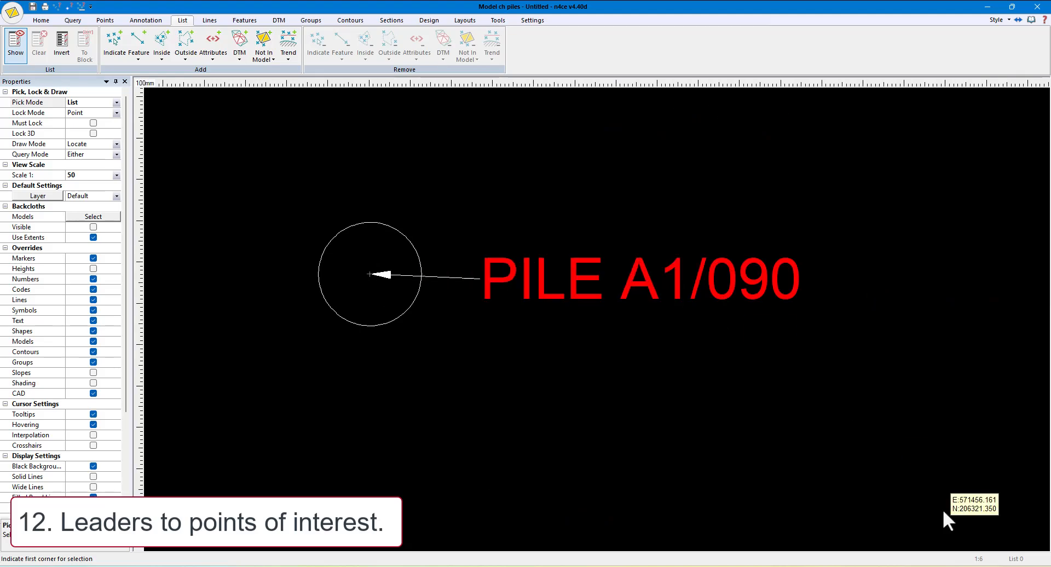